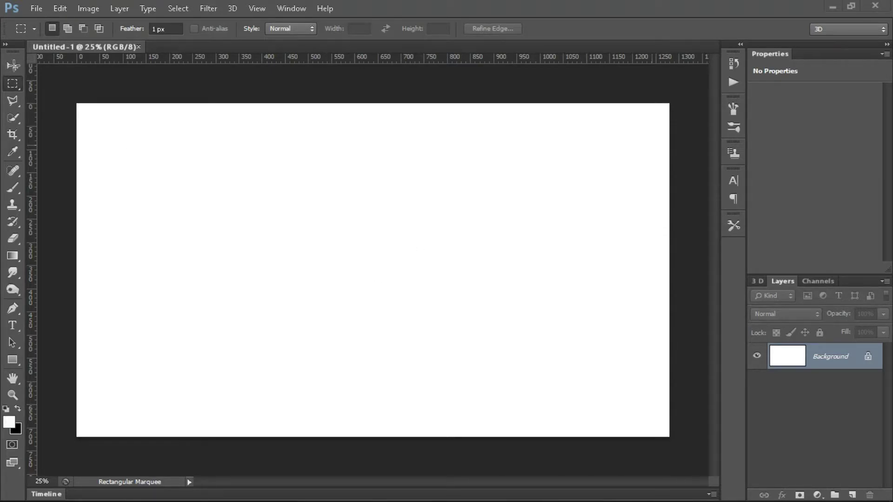
# Step: Select the Move tool from the toolbar
pyautogui.click(13, 67)
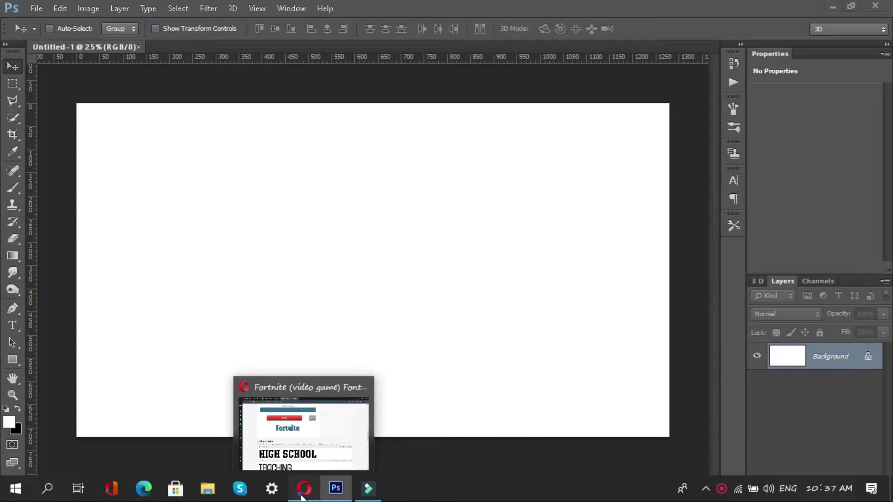
# Step: In Opera, browse the soldier image, Fortnite background and Fortnite font tabs
pyautogui.click(301, 496)
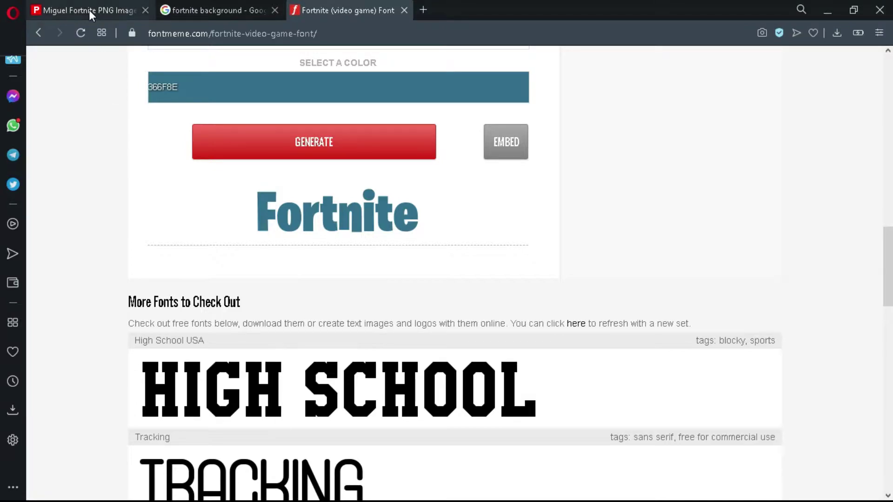
pyautogui.click(89, 9)
pyautogui.moveTo(317, 267)
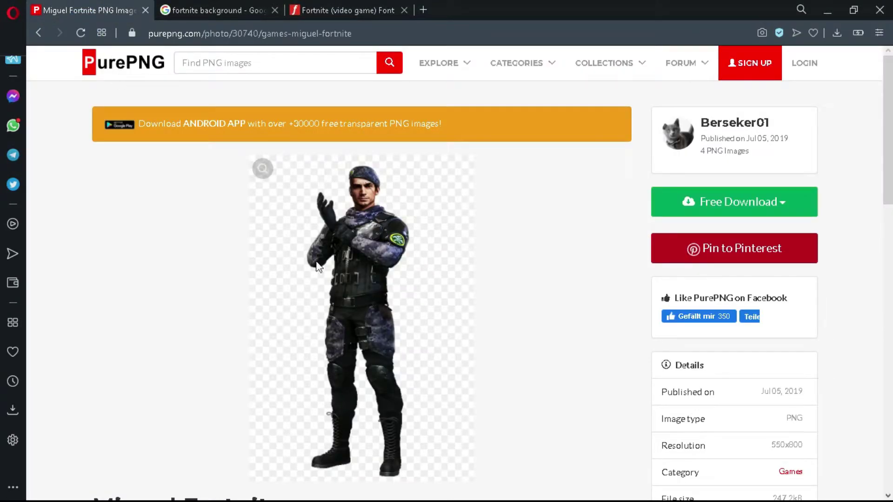
pyautogui.click(221, 5)
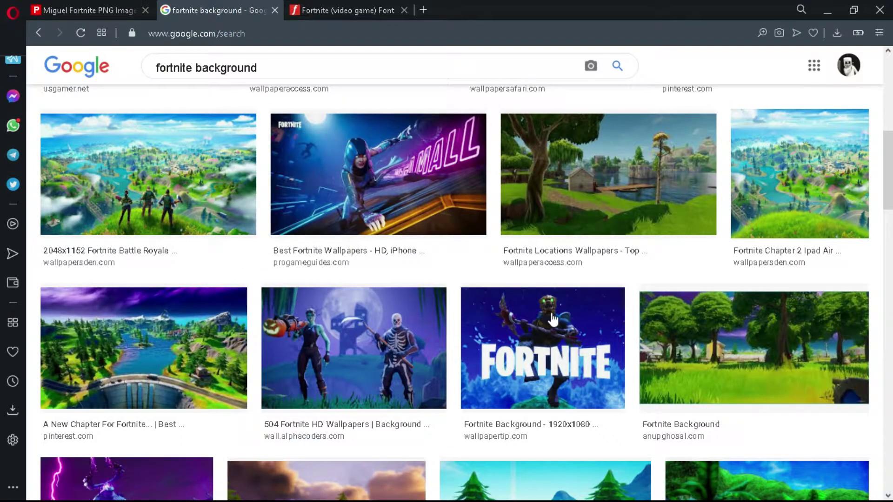
pyautogui.click(334, 2)
pyautogui.moveTo(328, 212)
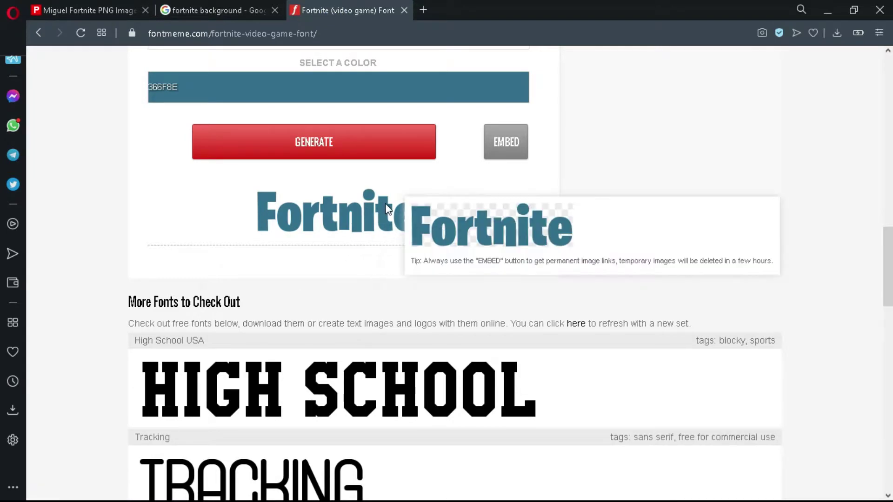
# Step: Copy the PurePNG soldier image to the clipboard and minimize the browser
pyautogui.click(104, 9)
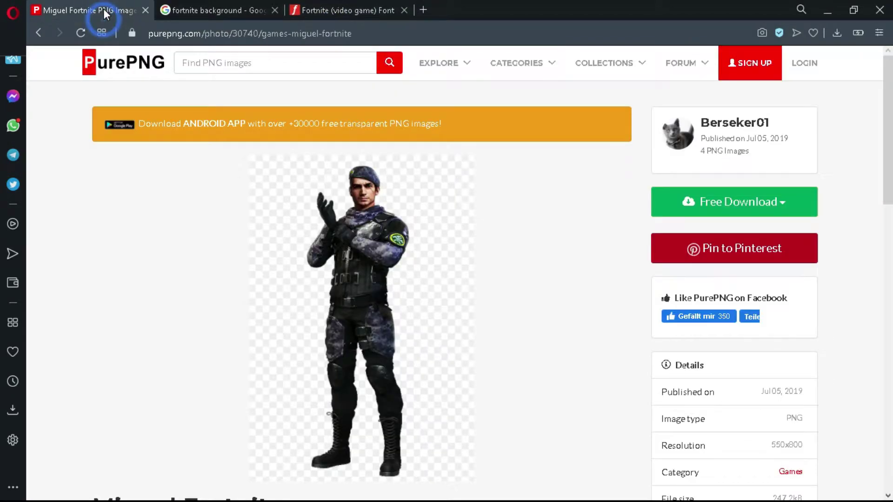
pyautogui.moveTo(361, 318)
pyautogui.rightClick(352, 297)
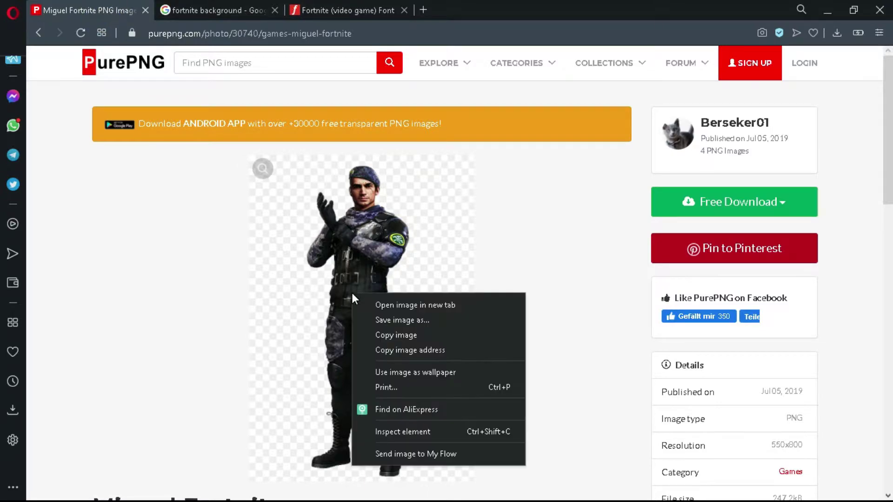
pyautogui.click(384, 336)
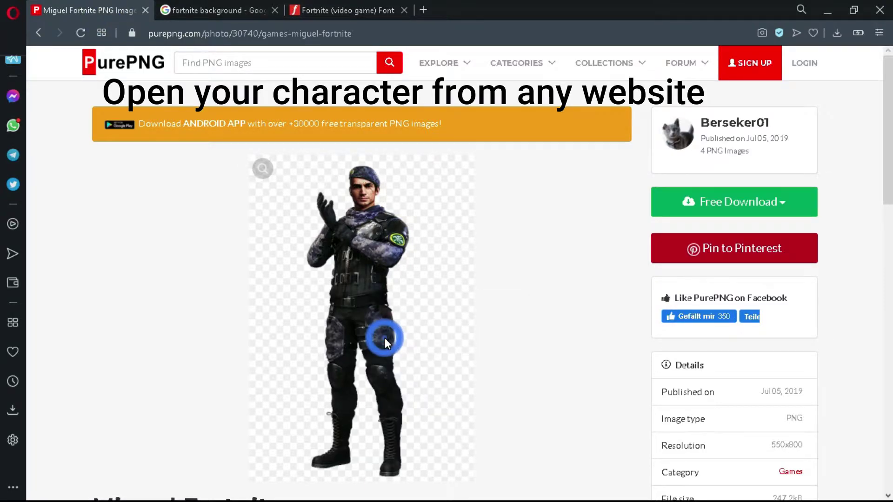
pyautogui.click(835, 18)
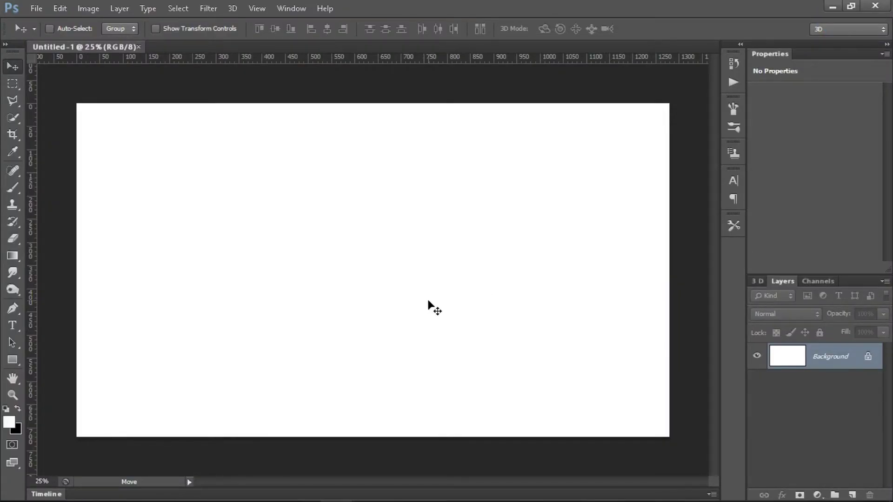
# Step: Paste the soldier image as a new layer and scale it up
pyautogui.hotkey('ctrl', 'v')
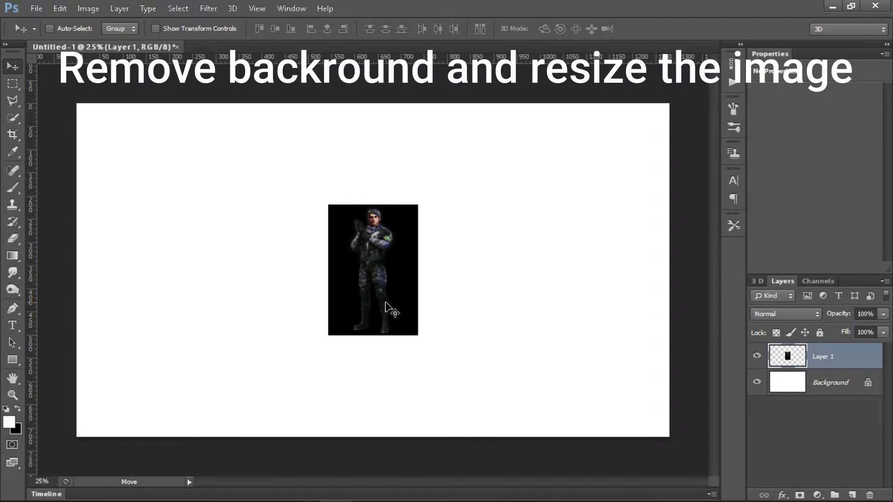
pyautogui.hotkey('ctrl', 't')
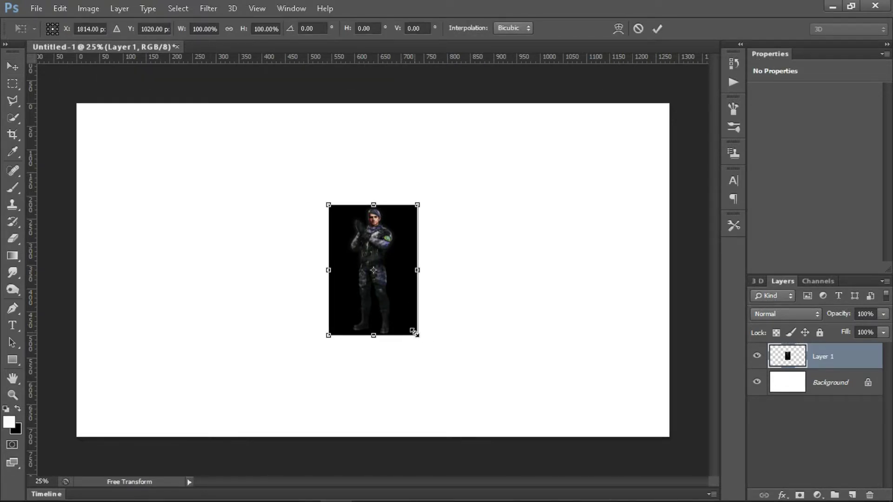
pyautogui.moveTo(414, 332)
pyautogui.mouseDown()
pyautogui.moveTo(478, 401)
pyautogui.moveTo(504, 413)
pyautogui.mouseUp()
pyautogui.press('Return')
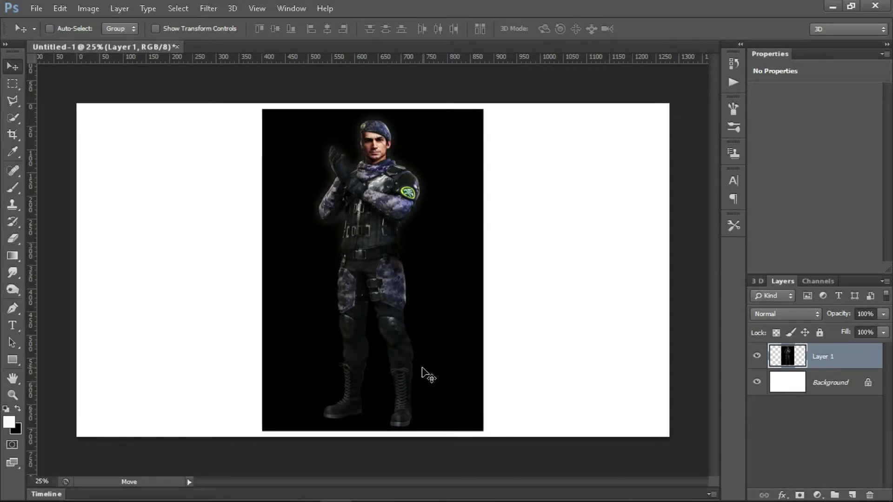
# Step: Enlarge the soldier further and move it onto the canvas's left half
pyautogui.hotkey('ctrl', 't')
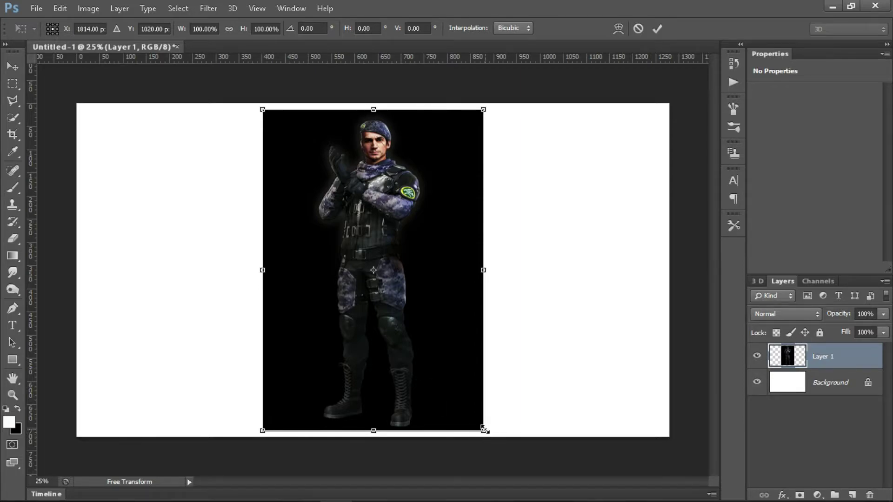
pyautogui.moveTo(484, 429); pyautogui.dragTo(577, 471)
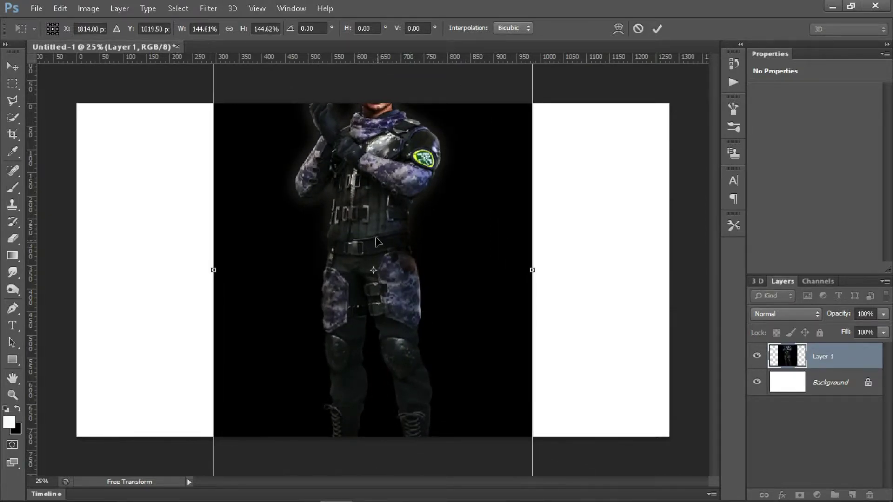
pyautogui.moveTo(377, 241)
pyautogui.mouseDown()
pyautogui.moveTo(238, 313)
pyautogui.moveTo(211, 306)
pyautogui.mouseUp()
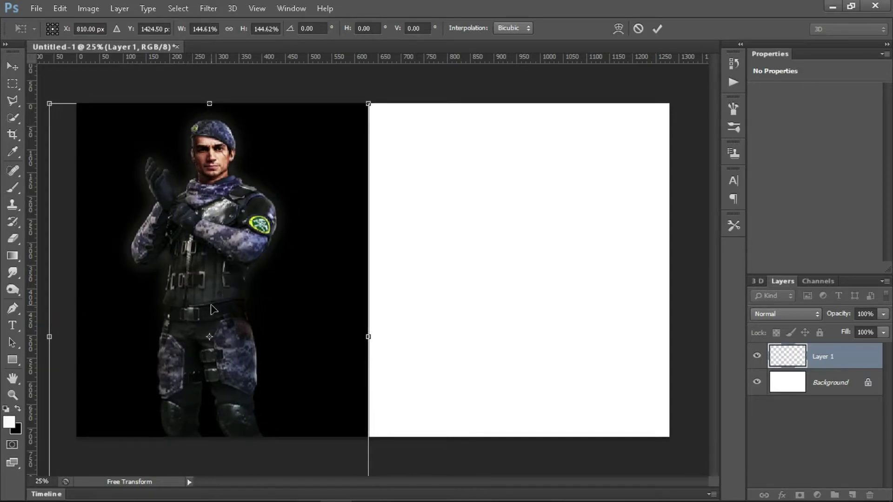
pyautogui.press('Return')
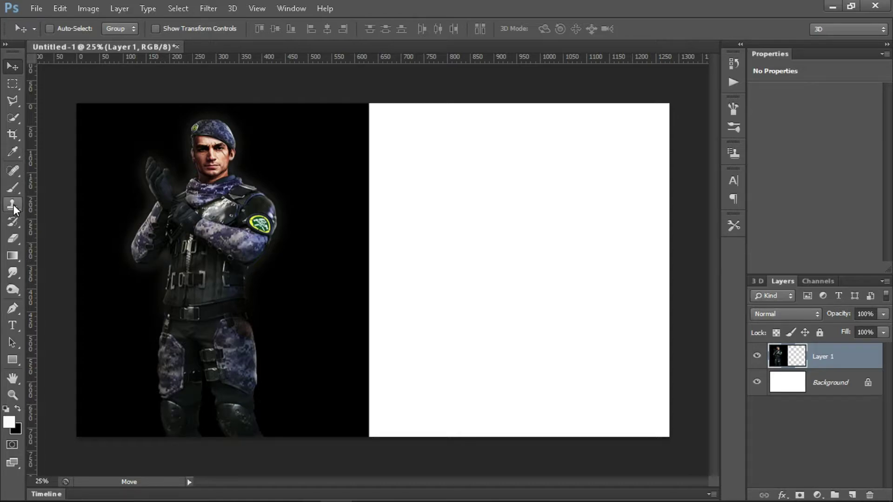
# Step: Select the Pen tool in Path mode and zoom in on the soldier
pyautogui.click(13, 308)
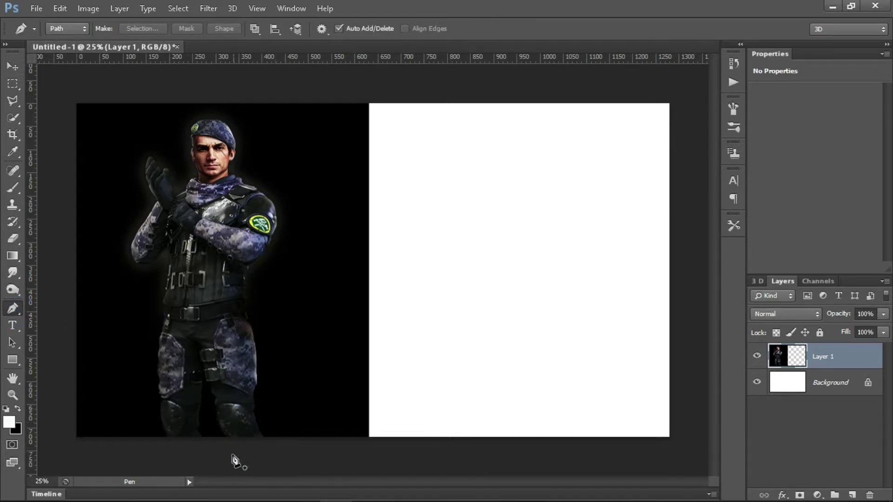
pyautogui.scroll(4, 210, 443)
pyautogui.scroll(-3, 207, 445)
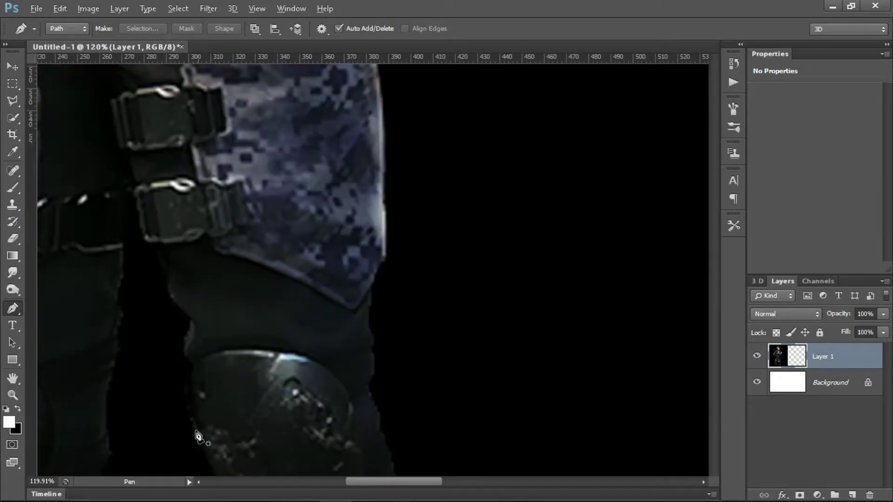
pyautogui.scroll(1, 175, 429)
pyautogui.scroll(1, 176, 429)
pyautogui.scroll(-3, 163, 418)
# Step: Place anchor points along the soldier's leg edge to the kneepad
pyautogui.click(154, 198)
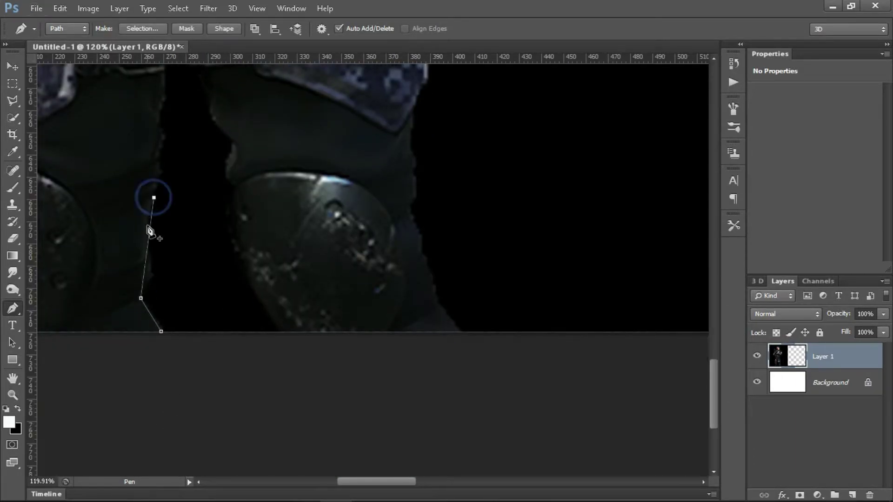
pyautogui.click(166, 179)
pyautogui.click(199, 233)
pyautogui.click(232, 204)
pyautogui.scroll(-3, 232, 205)
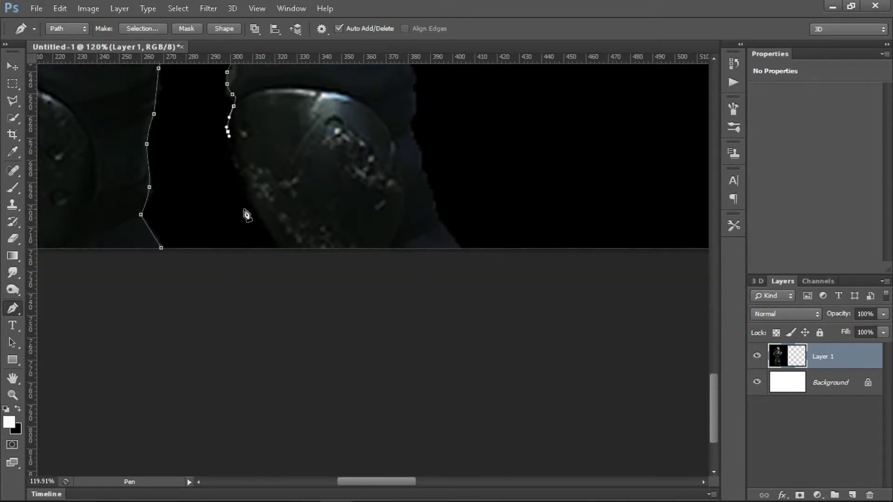
pyautogui.click(460, 251)
# Step: Continue the path up the kneepad and neck, around the face to the beret
pyautogui.scroll(3, 460, 251)
pyautogui.scroll(2, 412, 235)
pyautogui.click(429, 228)
pyautogui.scroll(5, 378, 209)
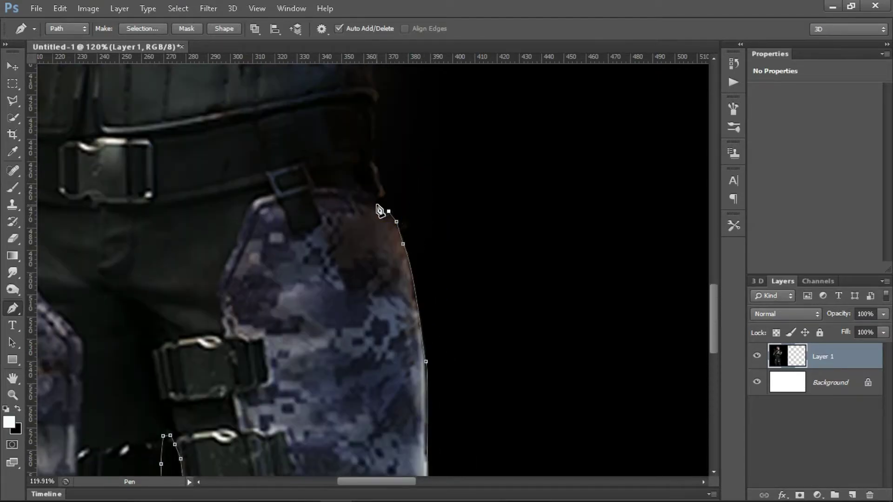
pyautogui.scroll(5, 372, 179)
pyautogui.scroll(5, 482, 173)
pyautogui.scroll(4, 389, 200)
pyautogui.click(325, 178)
pyautogui.click(301, 144)
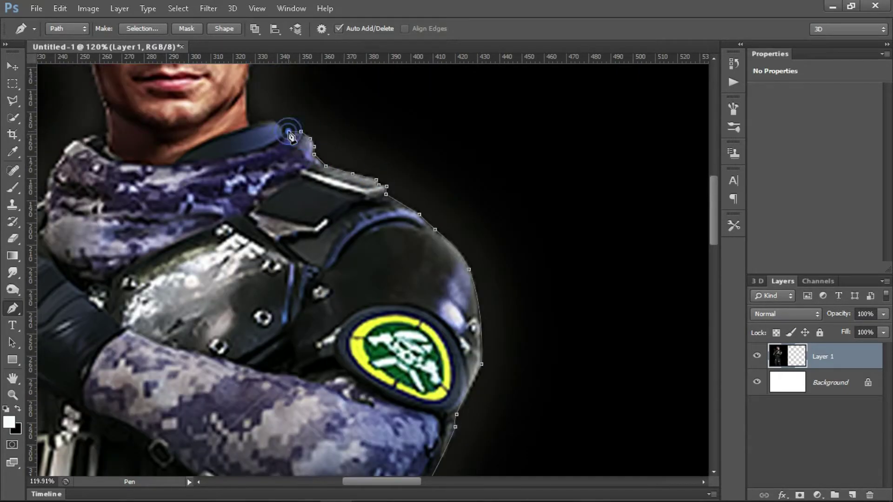
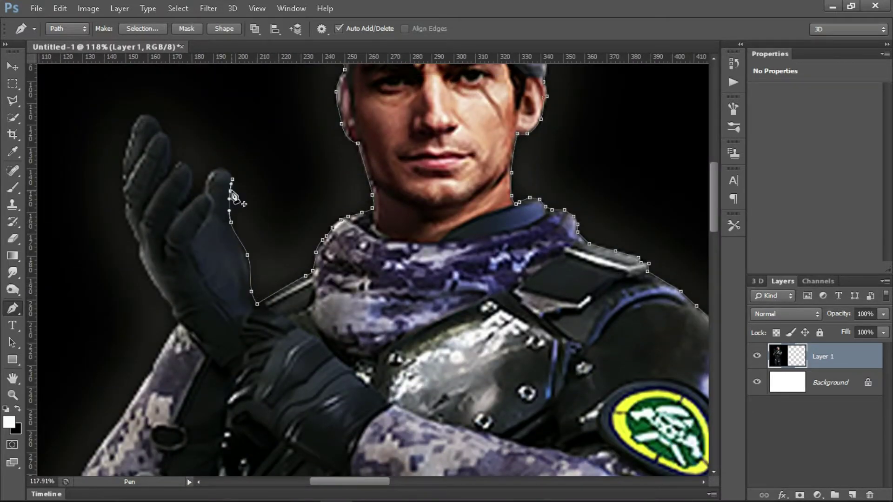
# Step: With the Pen tool, trace anchors around the soldier's raised glove fingers and forearm
pyautogui.click(205, 190)
pyautogui.click(180, 210)
pyautogui.click(167, 175)
pyautogui.click(143, 115)
pyautogui.click(137, 255)
pyautogui.click(177, 319)
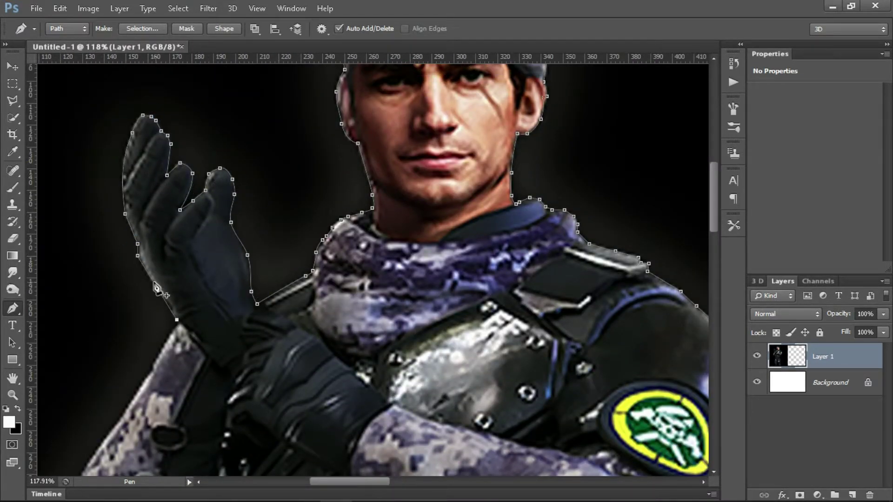
pyautogui.scroll(-3, 186, 279)
pyautogui.click(190, 253)
pyautogui.click(122, 355)
pyautogui.click(292, 363)
# Step: Continue the path down the thigh and legs and close it at the start anchor
pyautogui.scroll(-5, 292, 363)
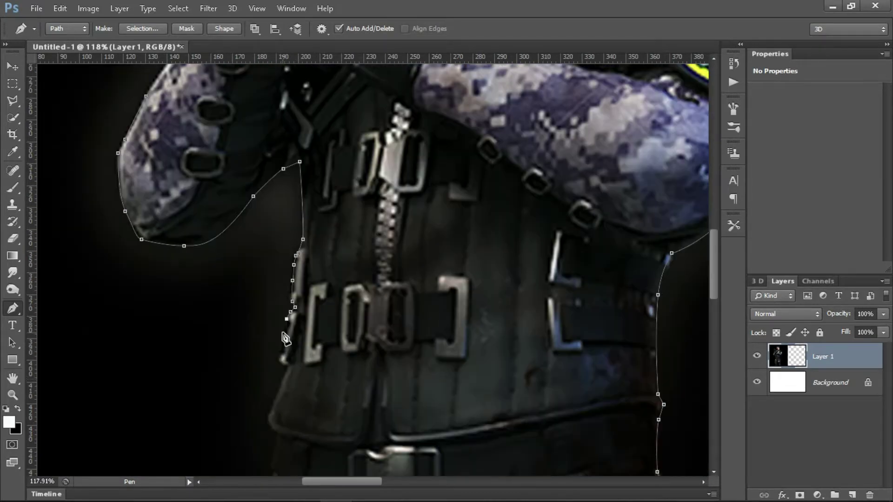
pyautogui.scroll(-5, 279, 372)
pyautogui.scroll(-5, 279, 372)
pyautogui.moveTo(250, 373); pyautogui.dragTo(274, 421)
pyautogui.scroll(-5, 274, 421)
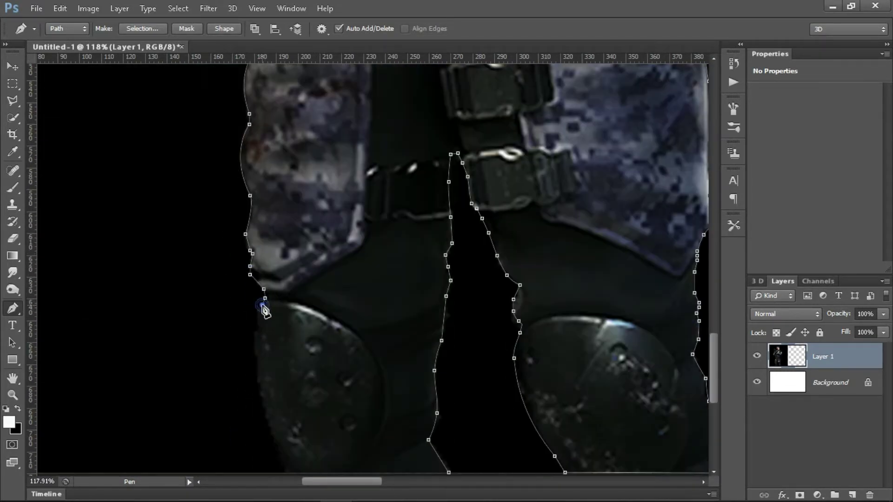
pyautogui.scroll(-2, 261, 305)
pyautogui.click(321, 423)
pyautogui.click(368, 423)
pyautogui.click(411, 424)
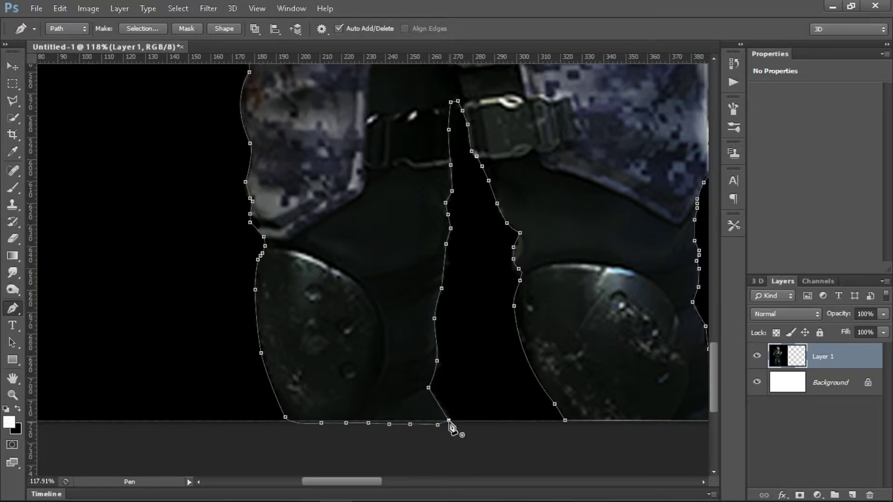
pyautogui.click(449, 422)
pyautogui.scroll(-2, 446, 399)
pyautogui.scroll(-2, 442, 386)
pyautogui.scroll(-2, 438, 373)
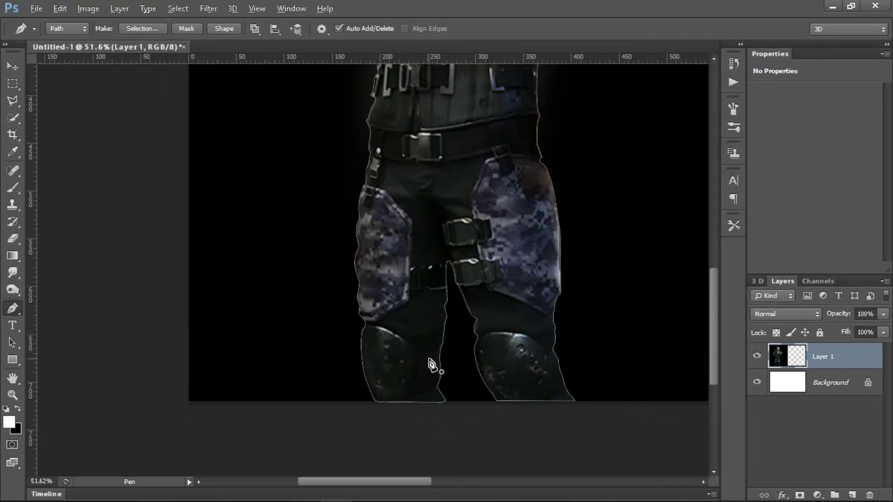
pyautogui.scroll(-2, 430, 367)
pyautogui.scroll(-2, 428, 365)
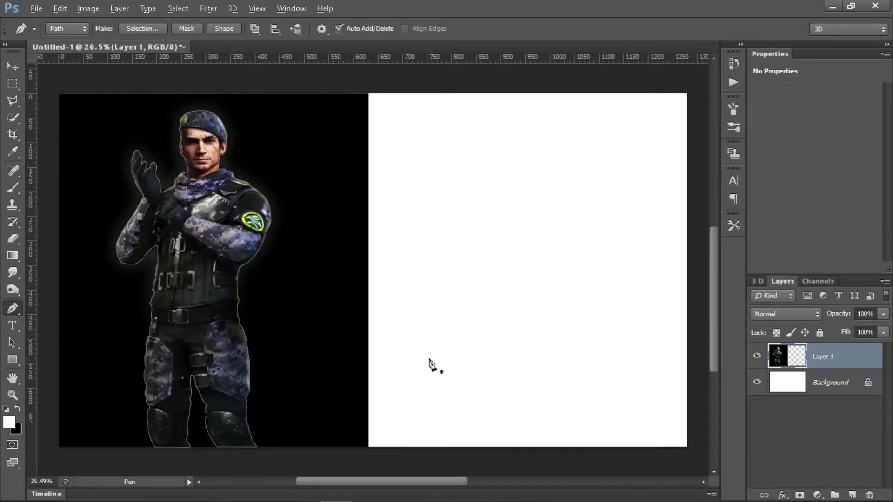
pyautogui.scroll(2, 400, 357)
pyautogui.hscroll(-2, 222, 336)
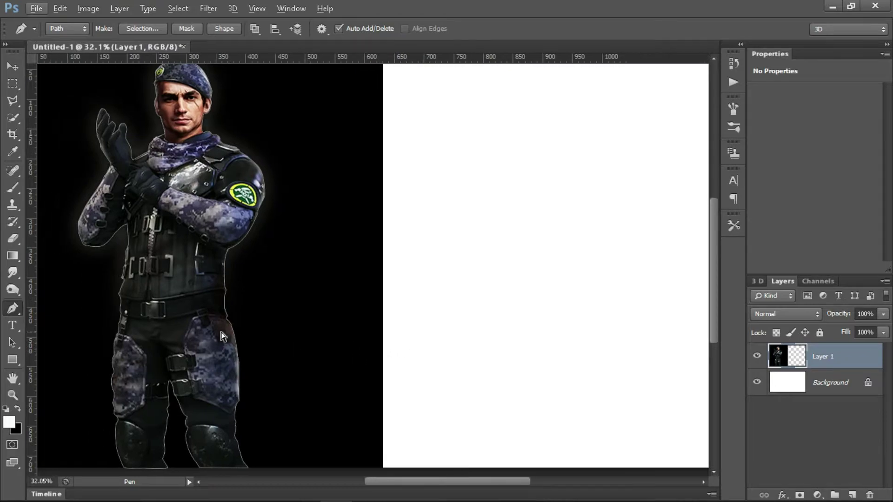
pyautogui.hscroll(-1, 222, 336)
# Step: Convert the soldier's path into a selection with Feather Radius 0
pyautogui.rightClick(205, 264)
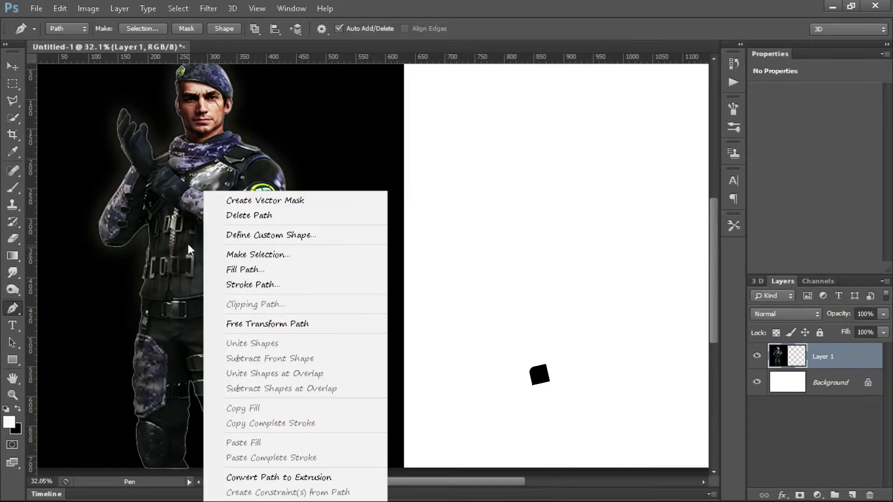
pyautogui.click(239, 258)
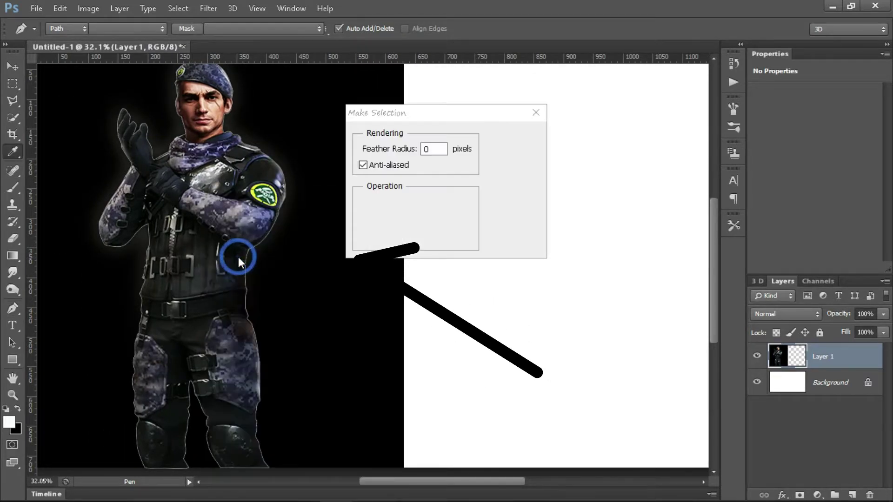
pyautogui.click(494, 141)
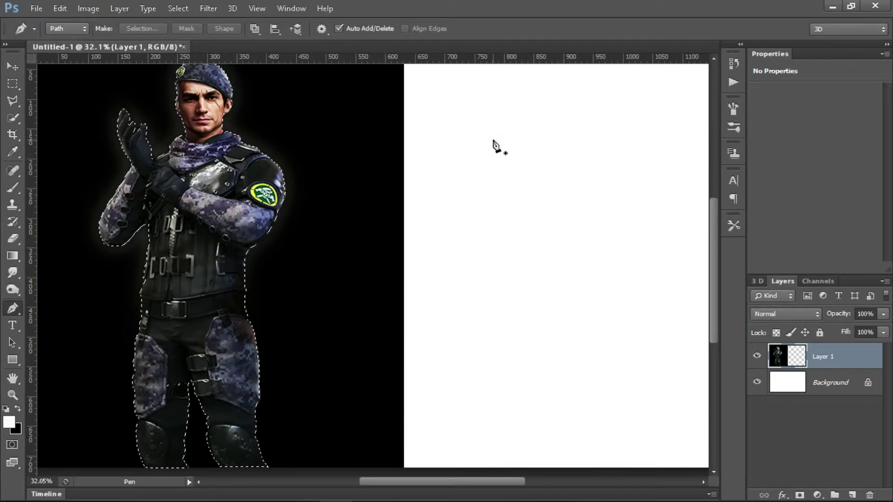
pyautogui.scroll(-2, 143, 201)
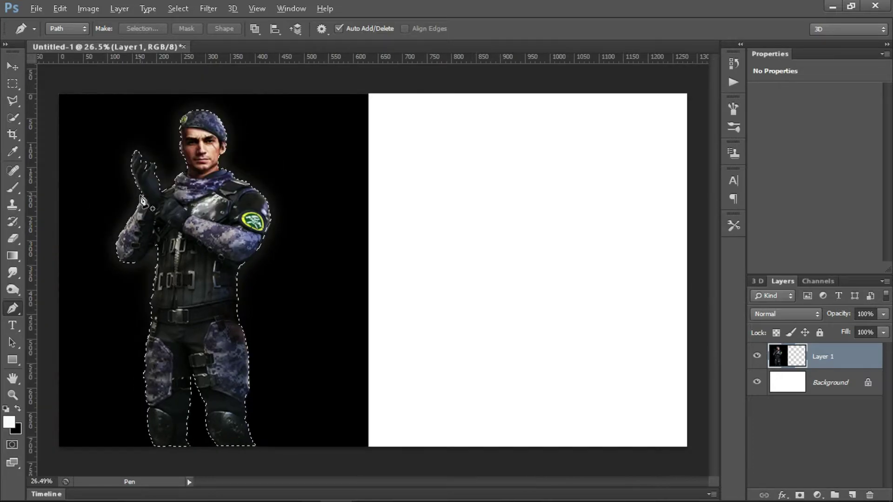
# Step: Copy the selected soldier and paste him onto a new Layer 2
pyautogui.hotkey('ctrl', 'c')
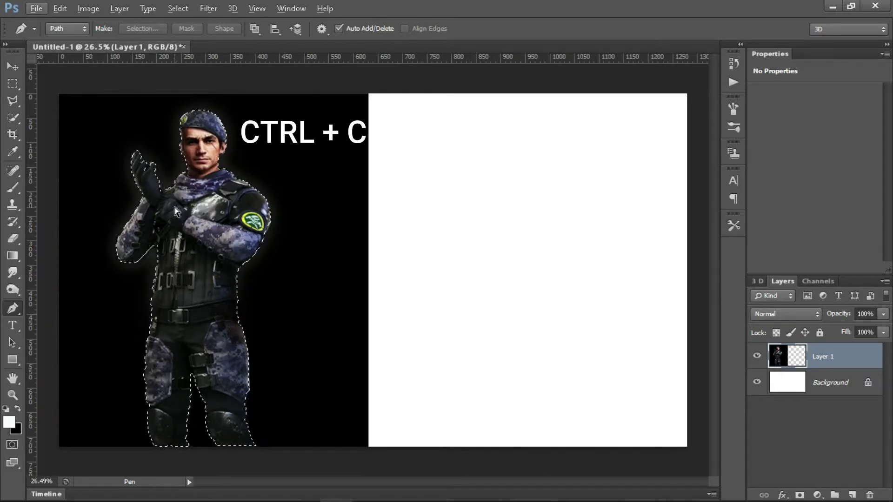
pyautogui.press('e')
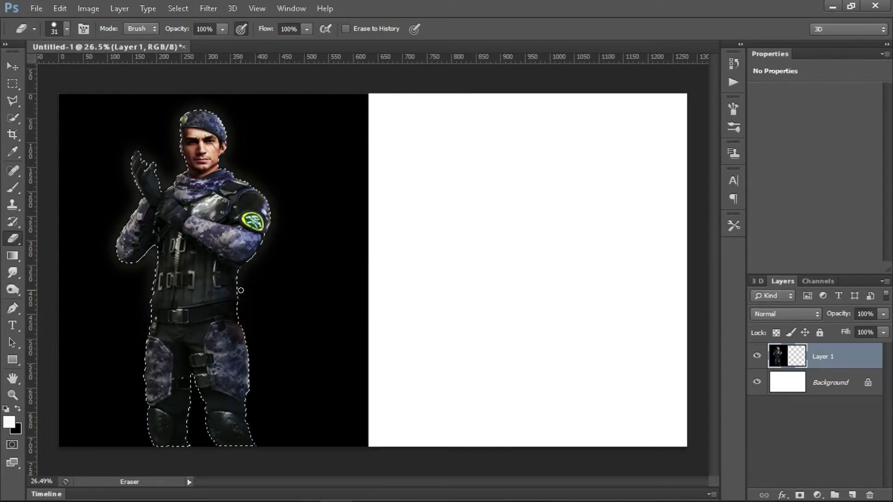
pyautogui.hotkey('ctrl', 'v')
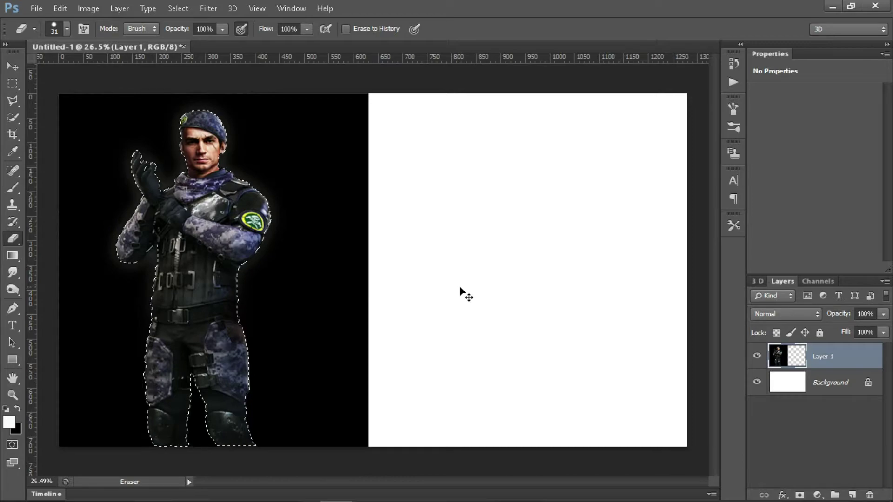
pyautogui.hotkey('ctrl', 'v')
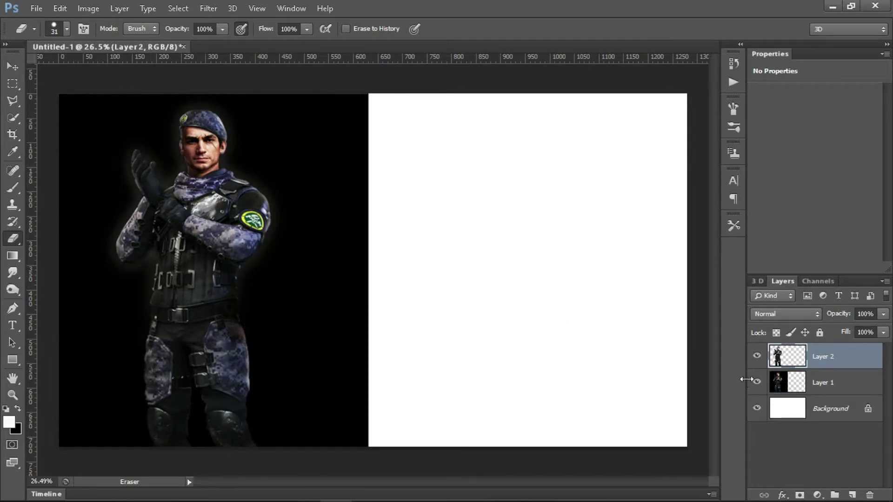
# Step: Hide and delete the black-backed Layer 1, then select Layer 2
pyautogui.click(757, 382)
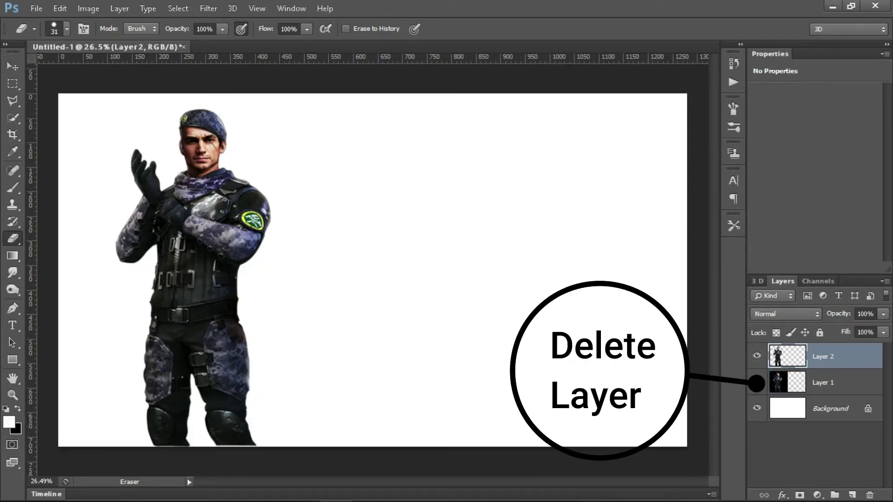
pyautogui.click(819, 384)
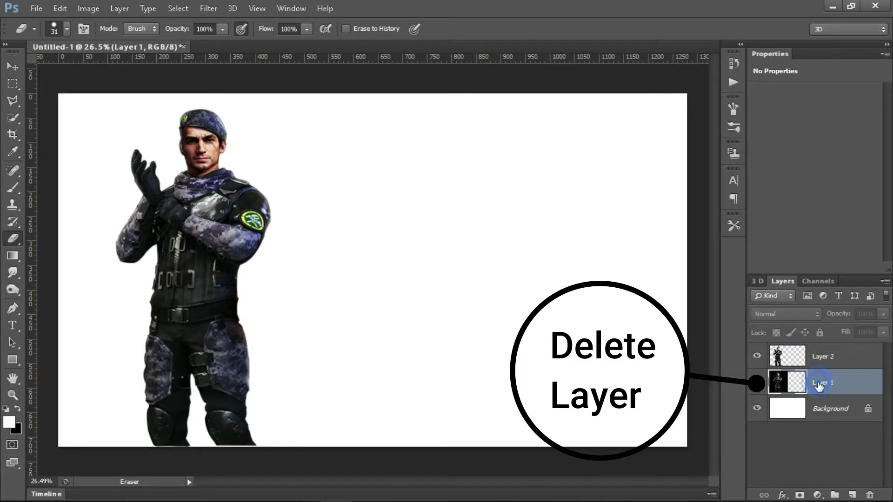
pyautogui.press('Delete')
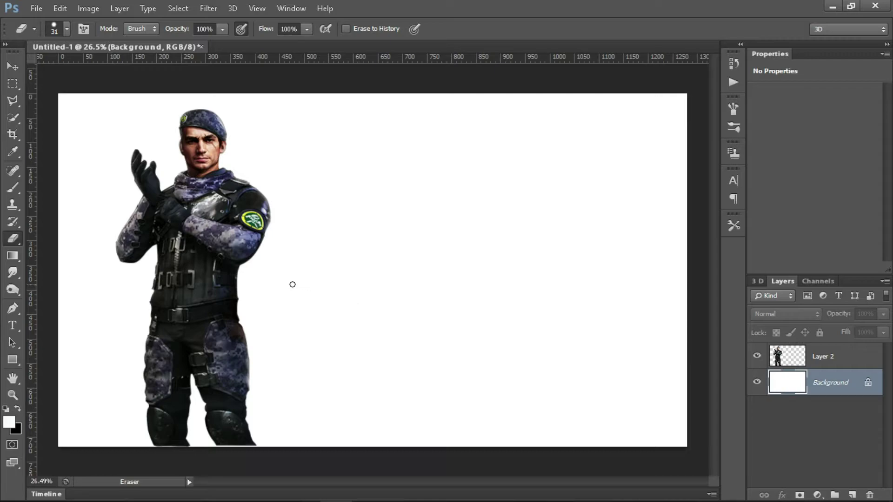
pyautogui.click(845, 362)
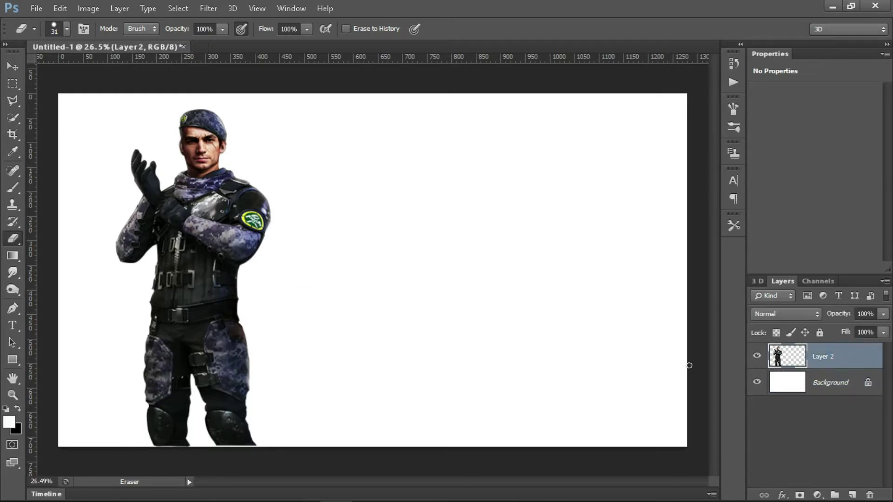
# Step: Free-transform the soldier to about 152%, filling the canvas height on the left side
pyautogui.hotkey('ctrl', 't')
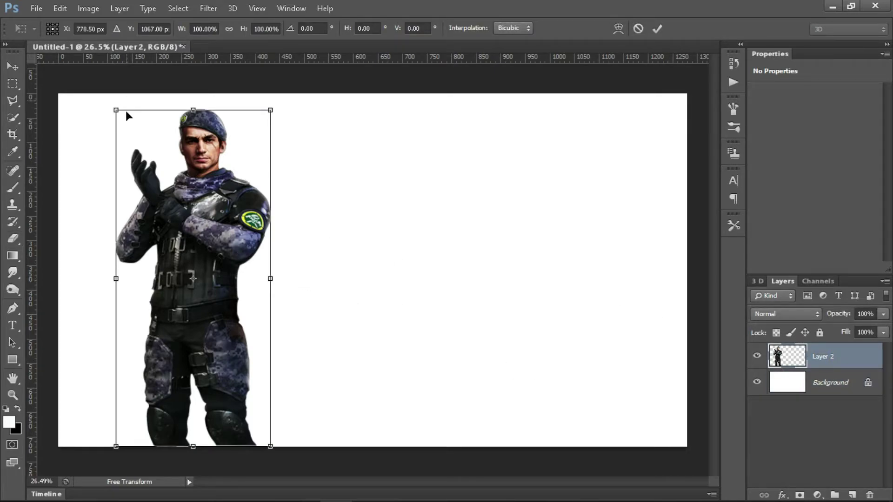
pyautogui.moveTo(177, 292)
pyautogui.mouseDown()
pyautogui.moveTo(156, 308)
pyautogui.moveTo(168, 316)
pyautogui.mouseUp()
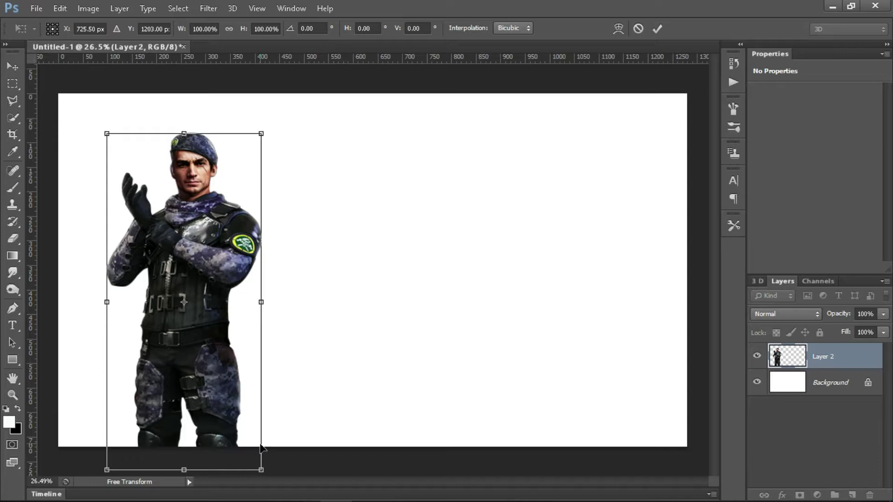
pyautogui.moveTo(261, 471); pyautogui.dragTo(363, 500)
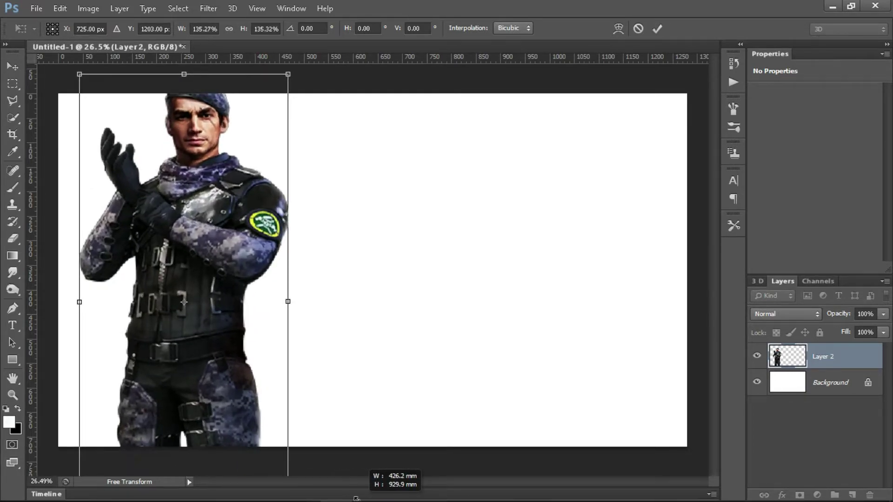
pyautogui.moveTo(209, 332); pyautogui.dragTo(234, 378)
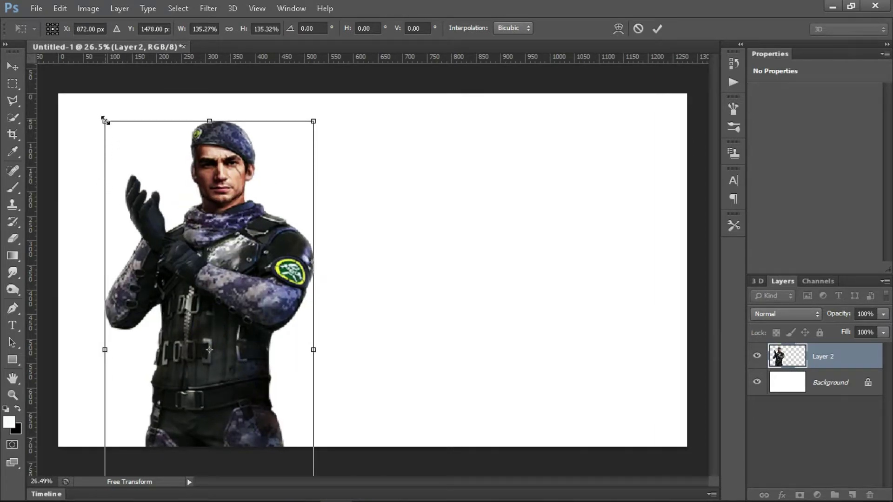
pyautogui.moveTo(106, 121); pyautogui.dragTo(91, 93)
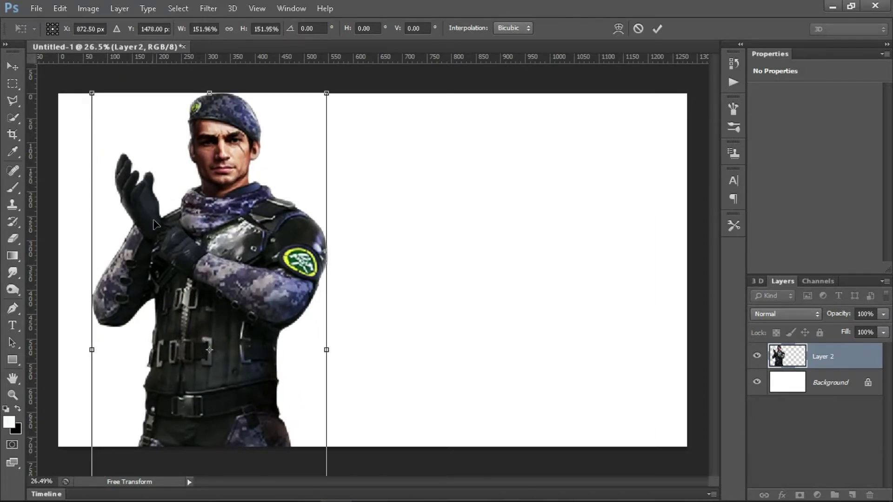
pyautogui.moveTo(162, 244)
pyautogui.mouseDown()
pyautogui.moveTo(144, 258)
pyautogui.moveTo(164, 251)
pyautogui.mouseUp()
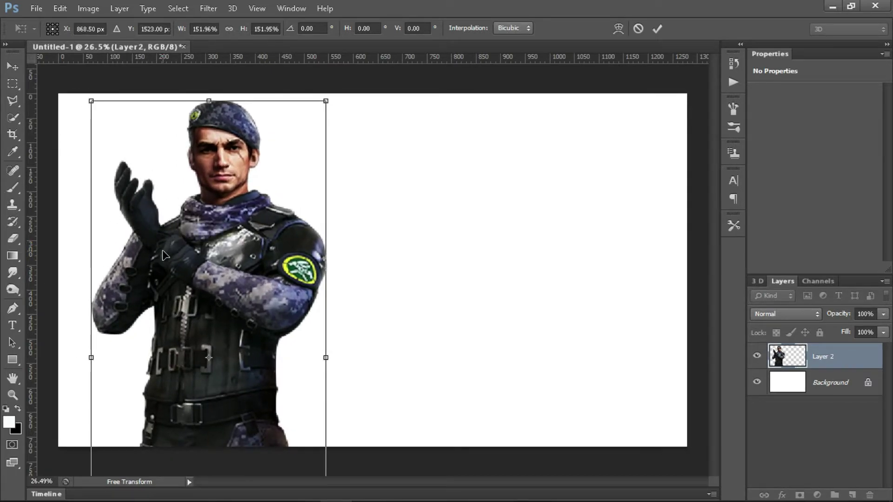
pyautogui.press('e')
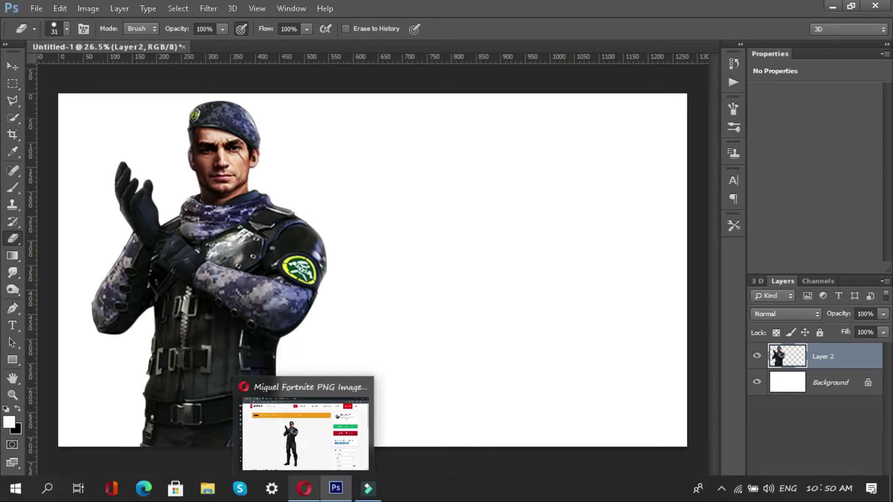
pyautogui.moveTo(336, 489)
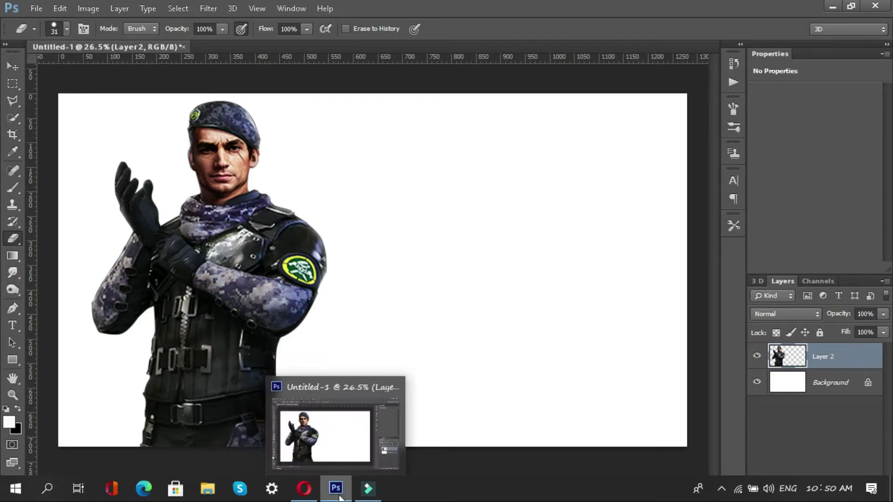
# Step: In Opera, browse the Fortnite background image results for a beach map wallpaper
pyautogui.click(303, 488)
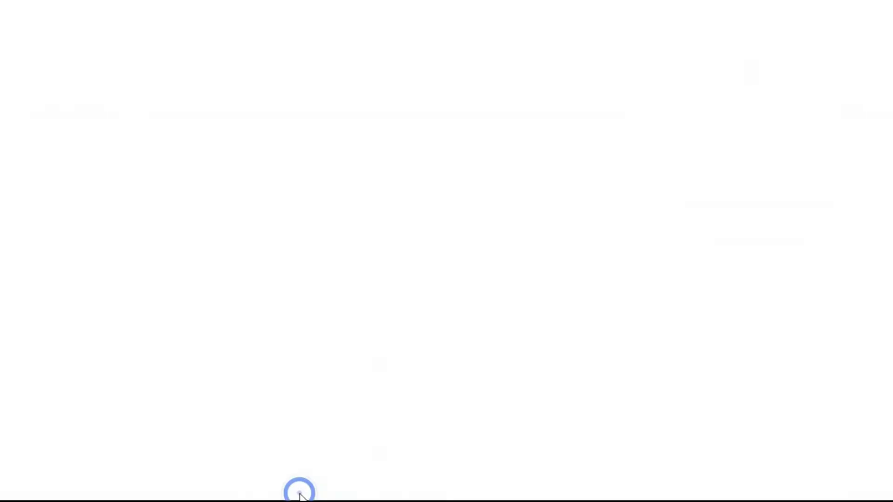
pyautogui.click(207, 7)
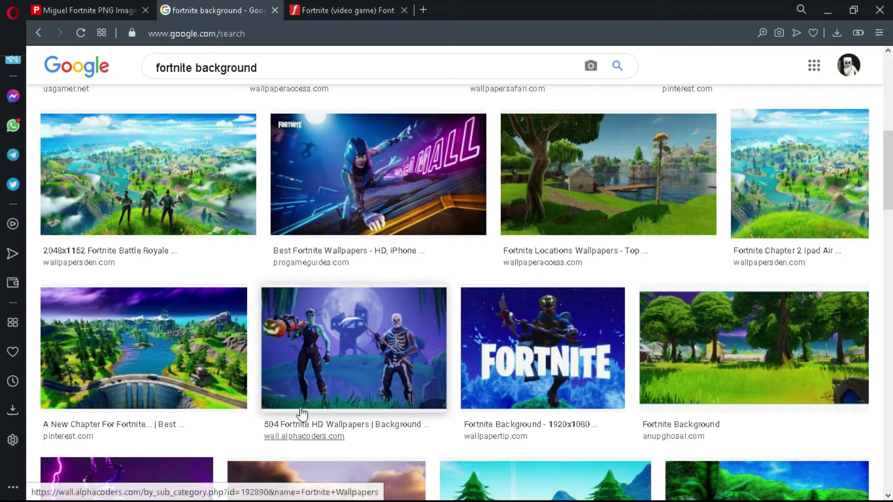
pyautogui.scroll(-2, 292, 412)
pyautogui.scroll(-2, 219, 350)
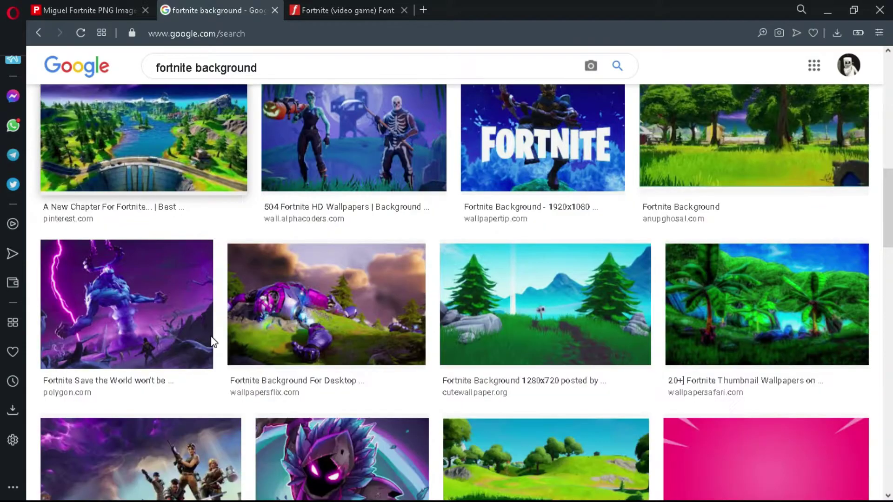
pyautogui.scroll(-2, 213, 343)
pyautogui.scroll(-2, 213, 344)
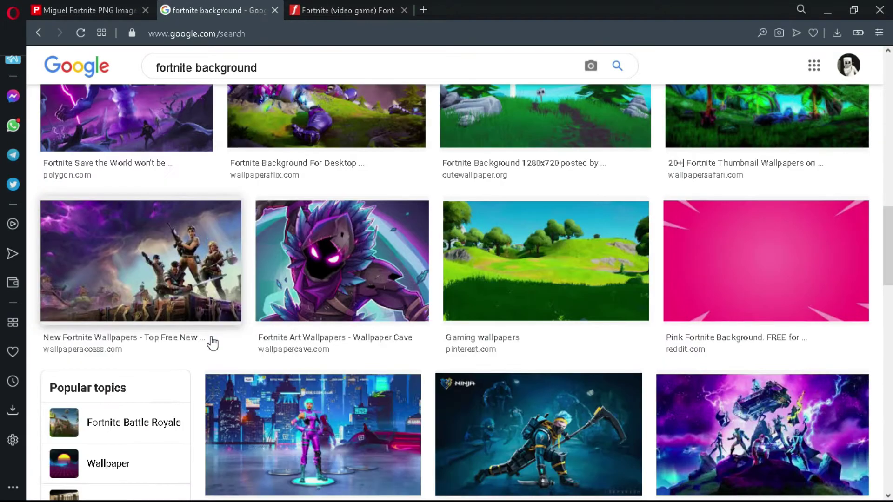
pyautogui.scroll(-2, 212, 343)
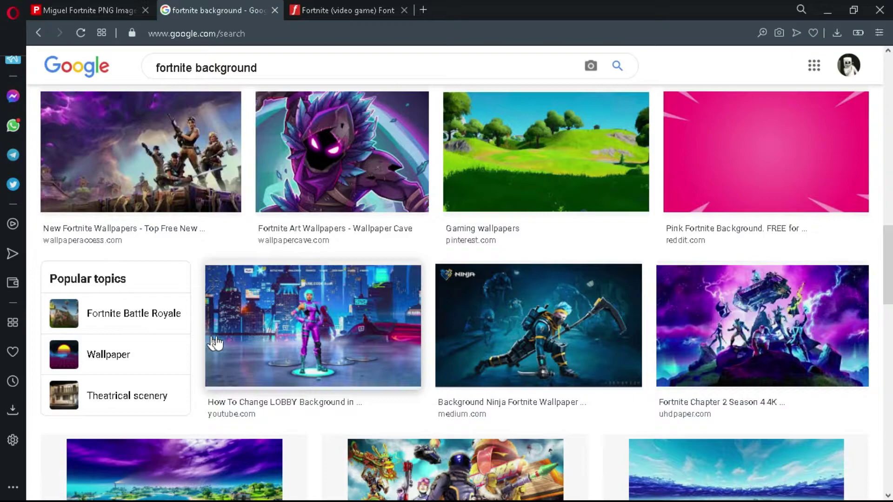
pyautogui.scroll(-2, 452, 303)
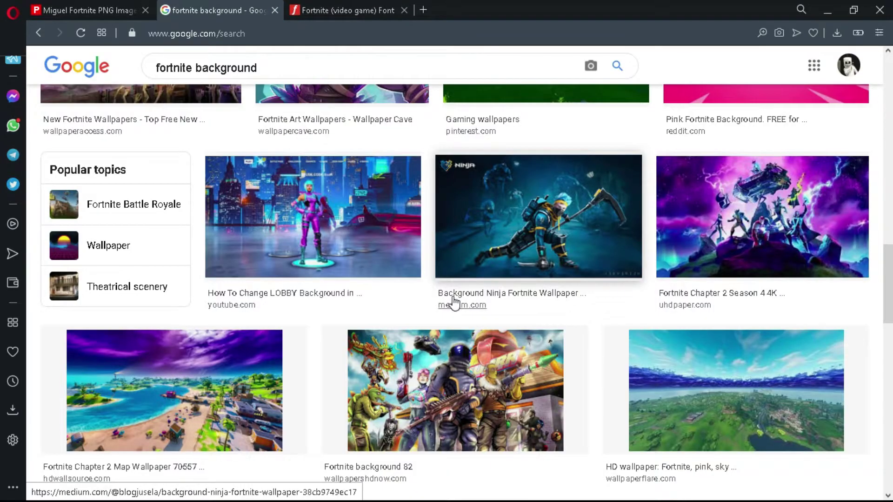
pyautogui.scroll(-2, 452, 303)
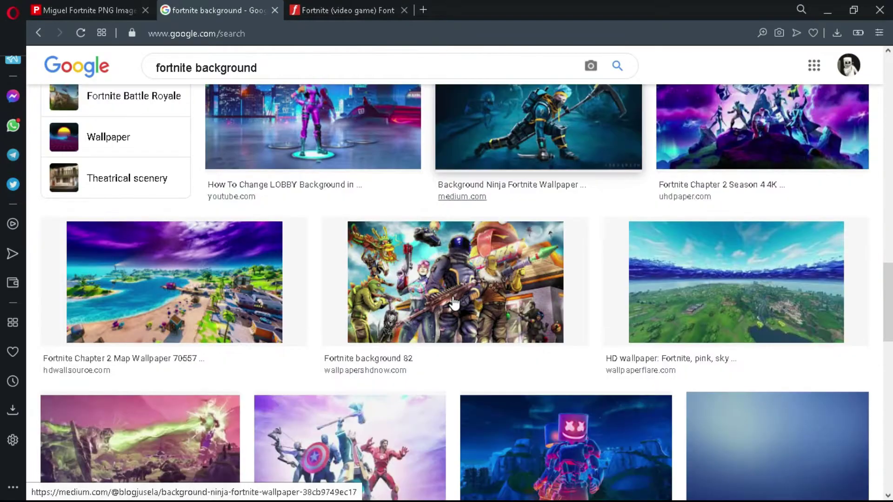
# Step: Copy the Fortnite Chapter 2 Map beach wallpaper image and minimize Opera
pyautogui.click(212, 291)
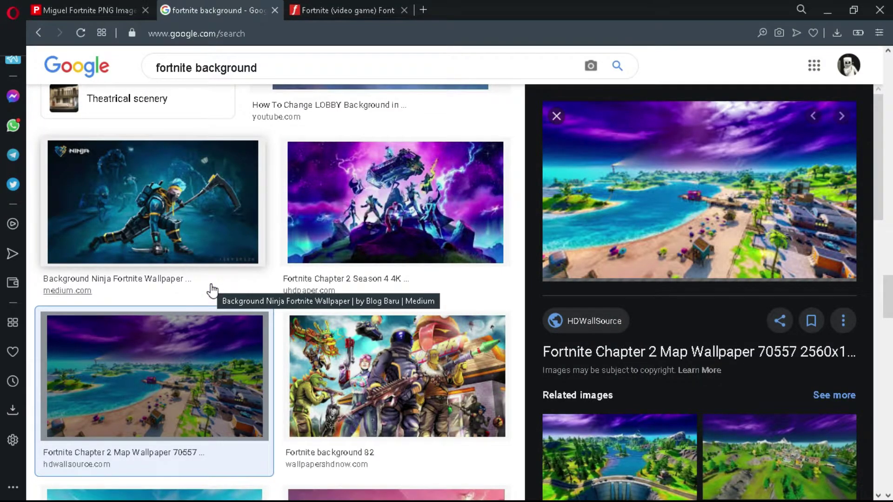
pyautogui.rightClick(612, 205)
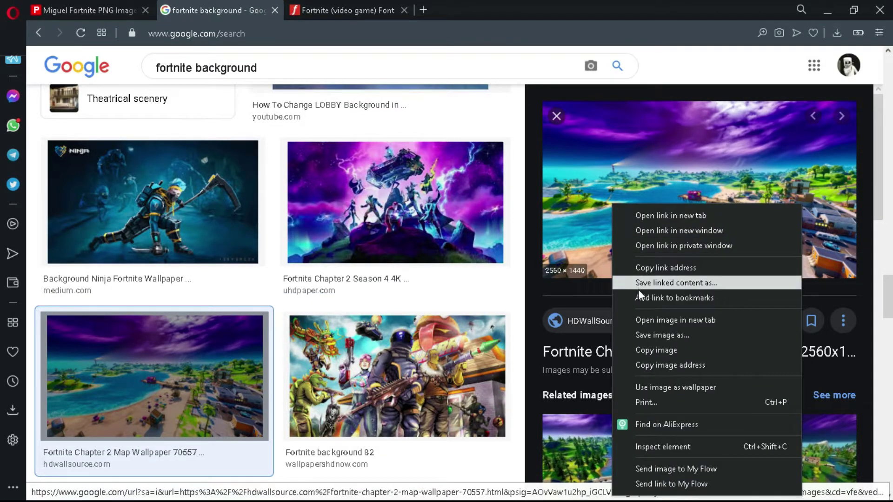
pyautogui.click(666, 351)
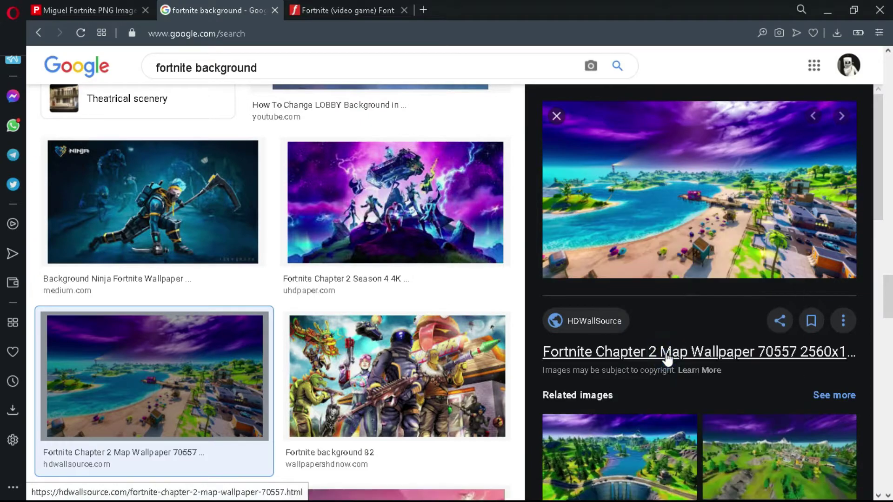
pyautogui.click(827, 11)
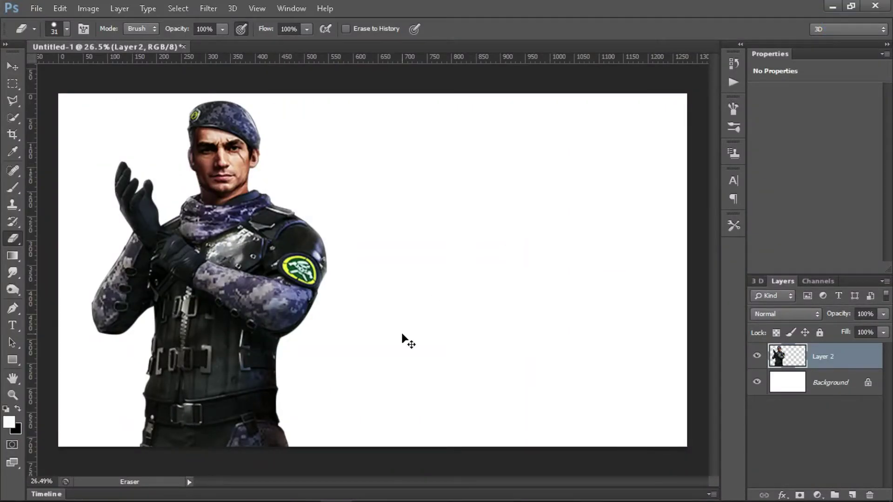
# Step: Paste the beach wallpaper as Layer 3 below the soldier and scale it to fill the canvas
pyautogui.hotkey('ctrl', 'v')
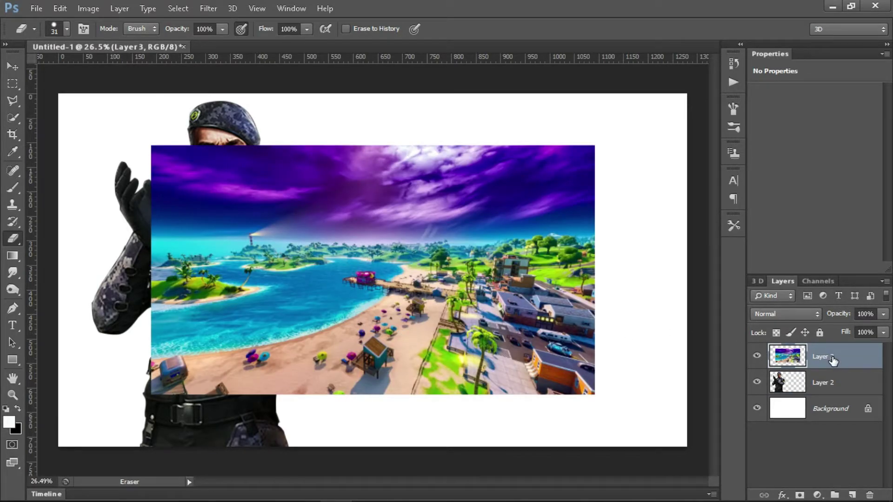
pyautogui.moveTo(832, 361); pyautogui.dragTo(832, 396)
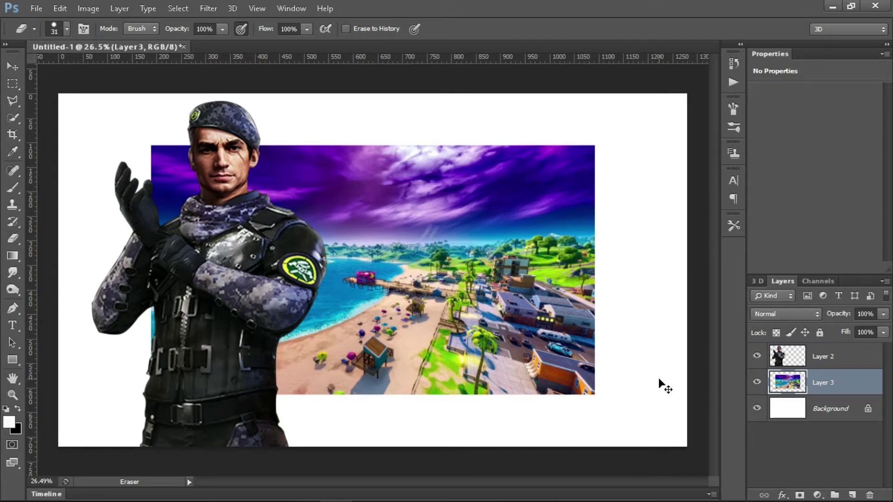
pyautogui.hotkey('ctrl', 't')
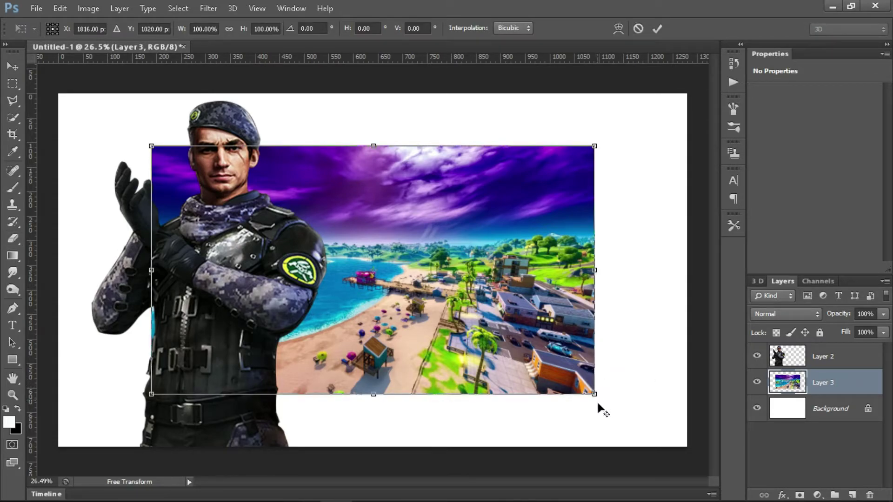
pyautogui.moveTo(595, 394)
pyautogui.mouseDown()
pyautogui.moveTo(706, 485)
pyautogui.moveTo(752, 499)
pyautogui.mouseUp()
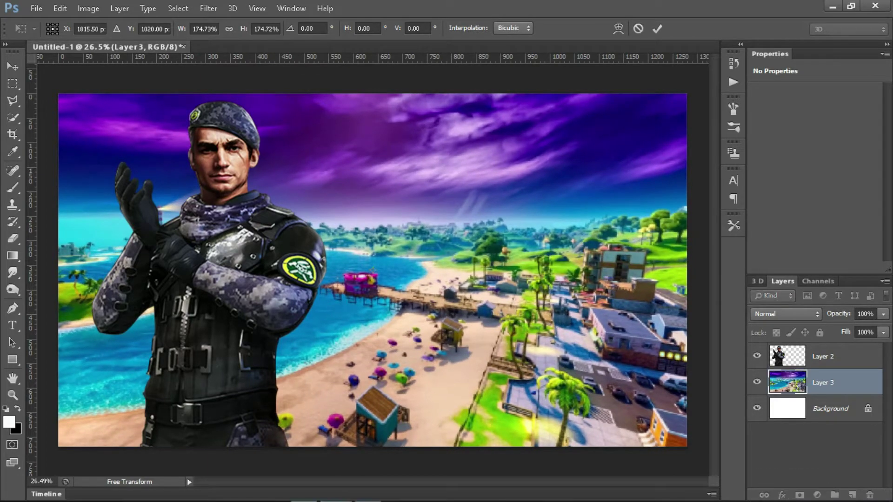
pyautogui.press('e')
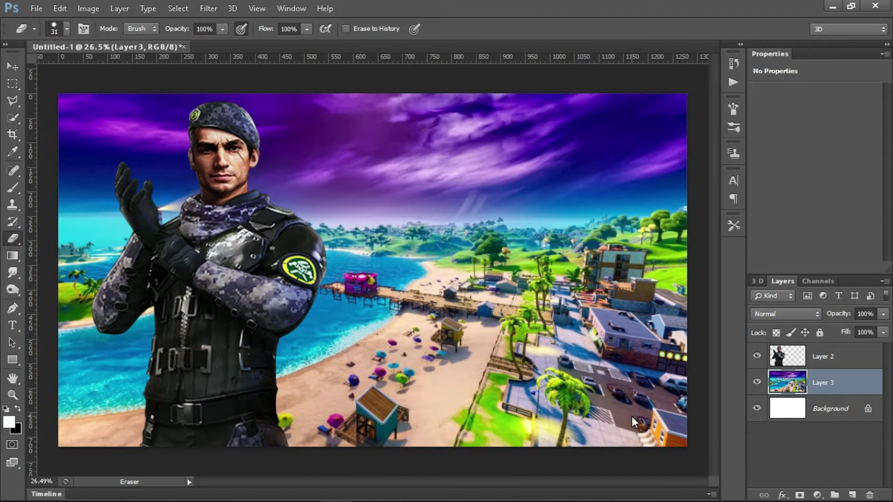
# Step: Move the soldier's Layer 2 slightly left with the Move tool
pyautogui.click(850, 359)
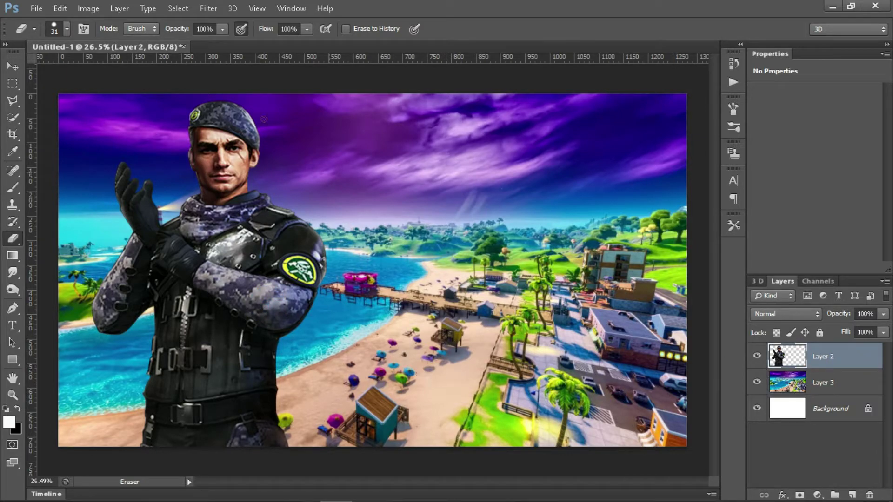
pyautogui.click(14, 65)
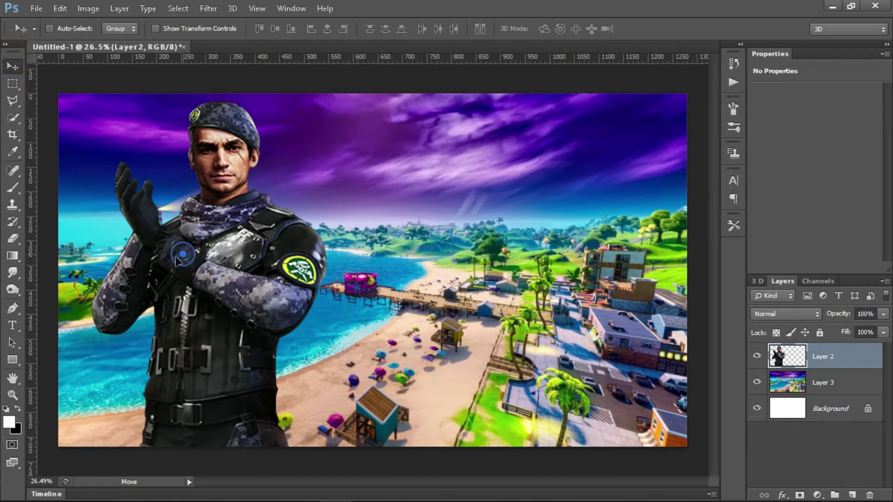
pyautogui.moveTo(185, 260); pyautogui.dragTo(171, 263)
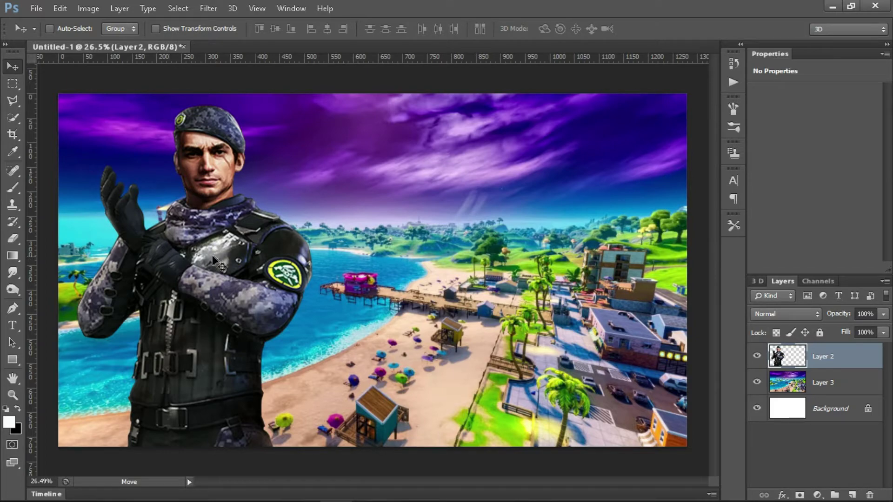
# Step: Apply a 10-pixel Gaussian Blur to the beach background Layer 3
pyautogui.click(855, 389)
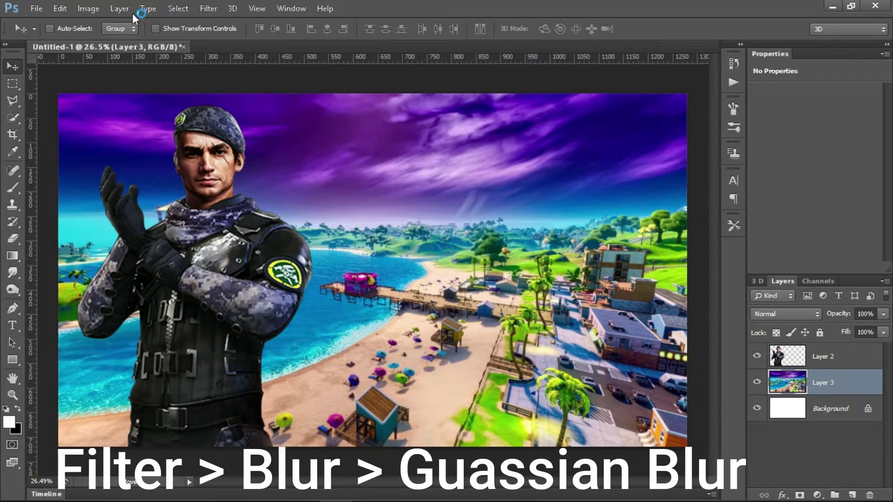
pyautogui.click(206, 14)
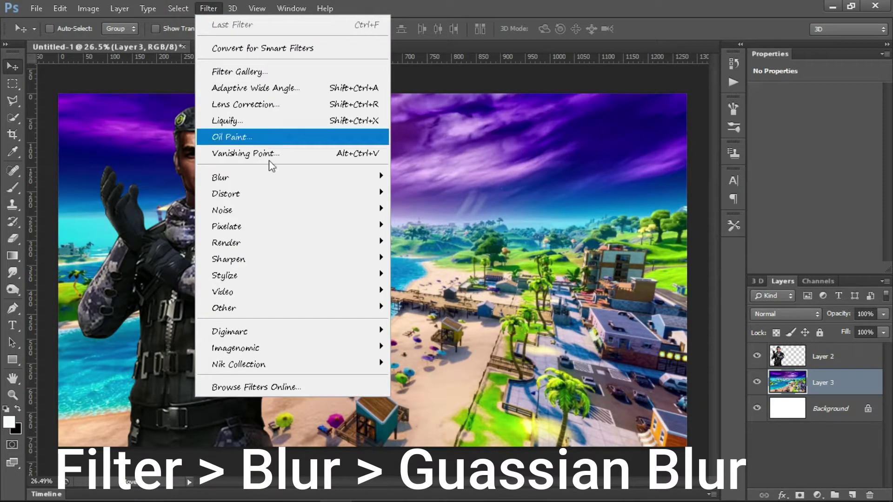
pyautogui.moveTo(220, 177)
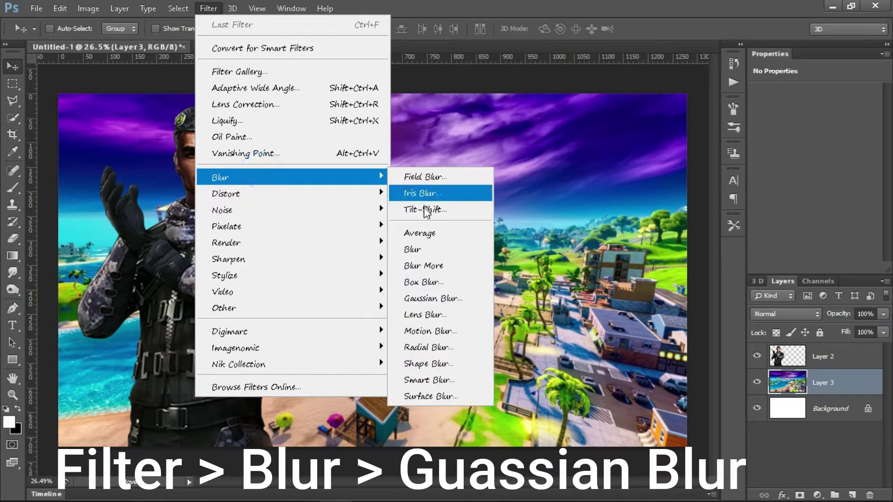
pyautogui.click(420, 299)
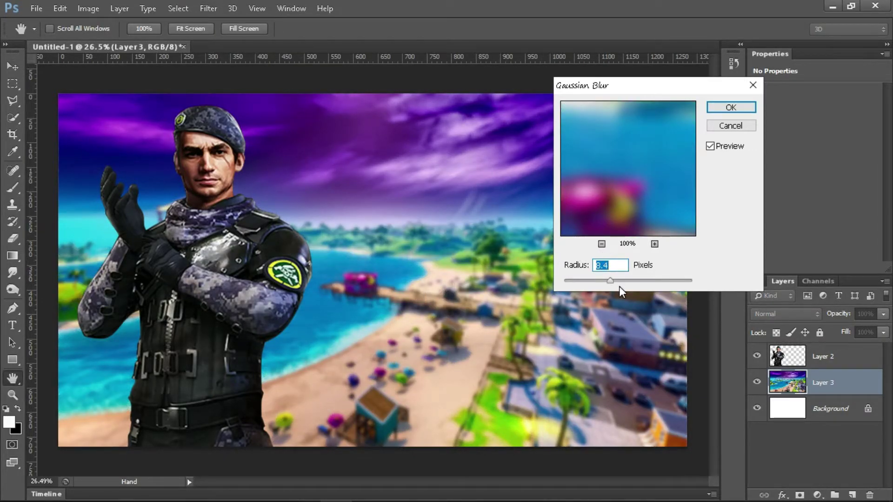
pyautogui.moveTo(615, 282); pyautogui.dragTo(615, 281)
pyautogui.click(726, 107)
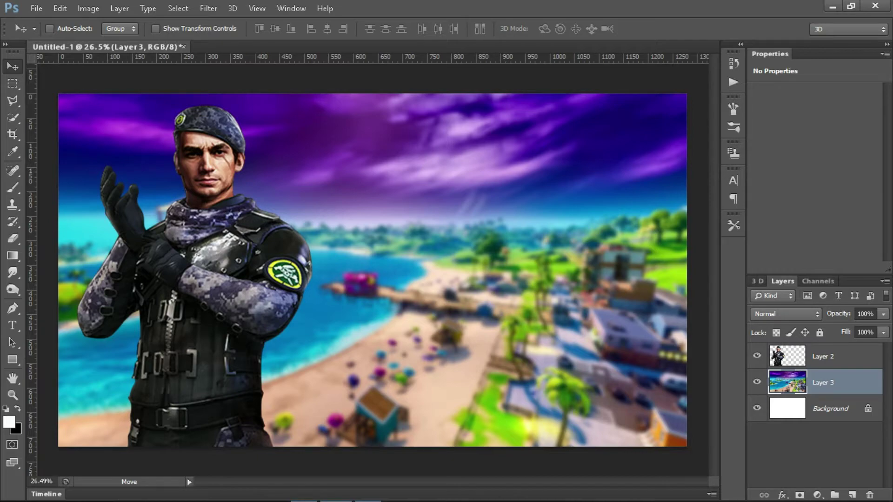
# Step: Save the Fortnite logo image from the fontmeme generator page as fortnite.png
pyautogui.click(315, 499)
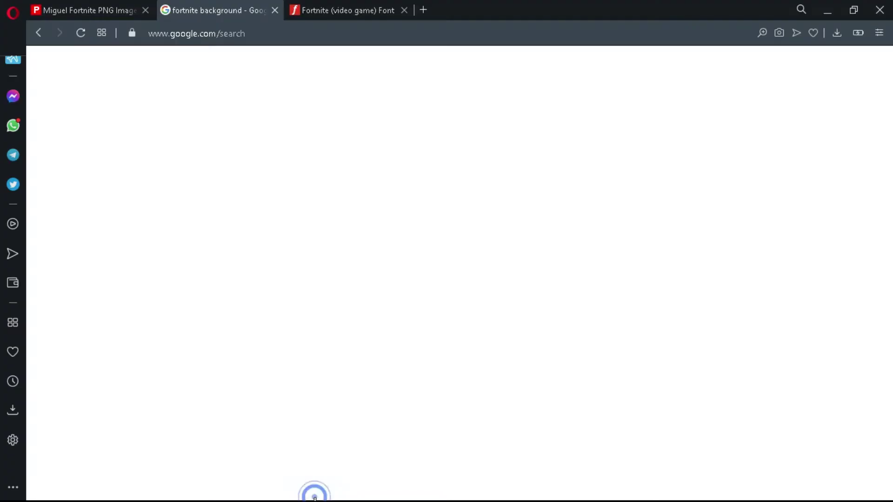
pyautogui.click(381, 5)
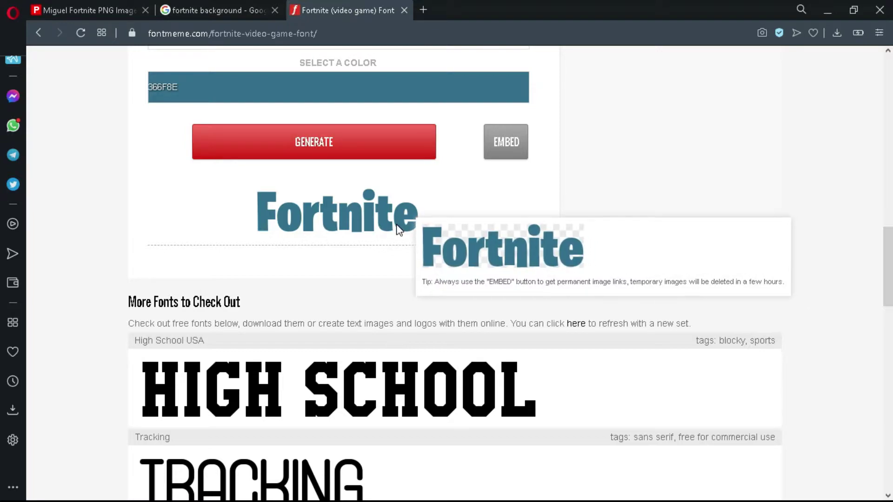
pyautogui.rightClick(351, 209)
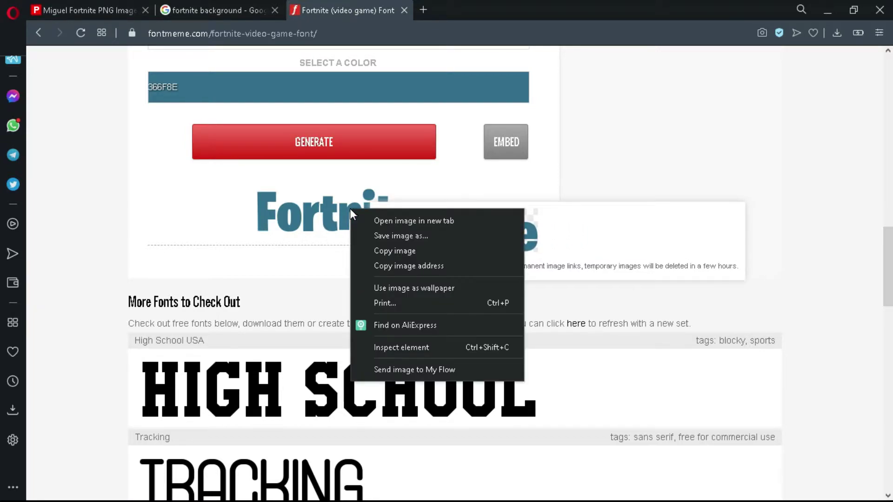
pyautogui.click(373, 241)
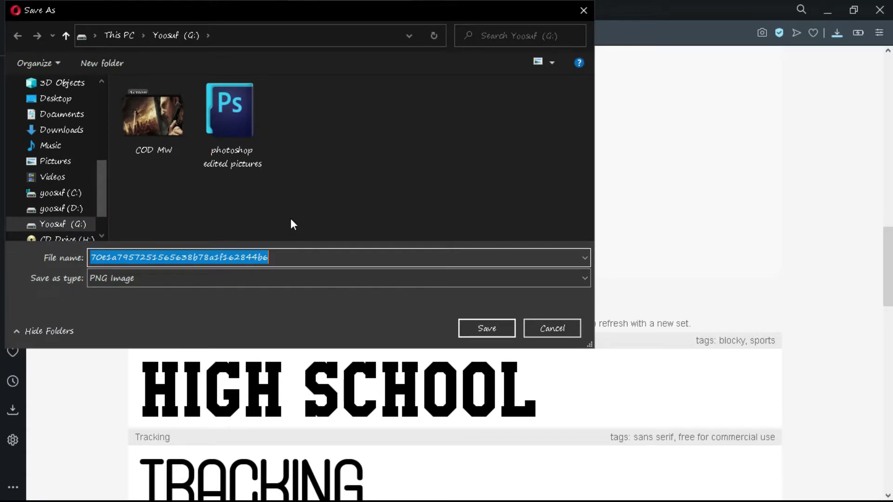
pyautogui.write('fortnite')
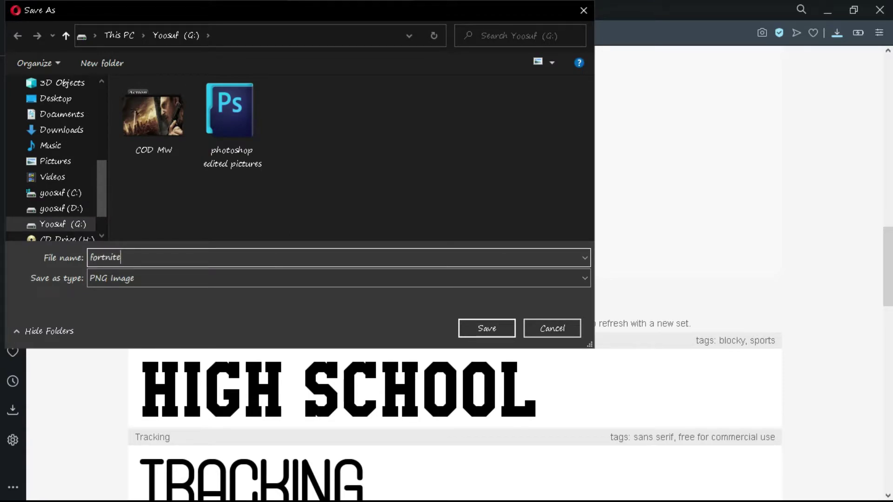
pyautogui.press('Return')
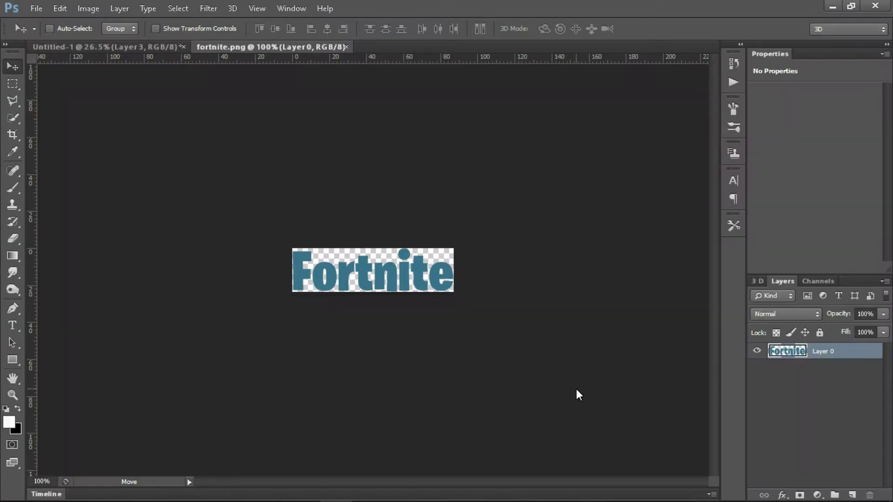
# Step: Drag the Fortnite logo into the thumbnail, scale it up about fivefold and place it at the top
pyautogui.moveTo(390, 254)
pyautogui.mouseDown()
pyautogui.moveTo(153, 50)
pyautogui.moveTo(433, 235)
pyautogui.mouseUp()
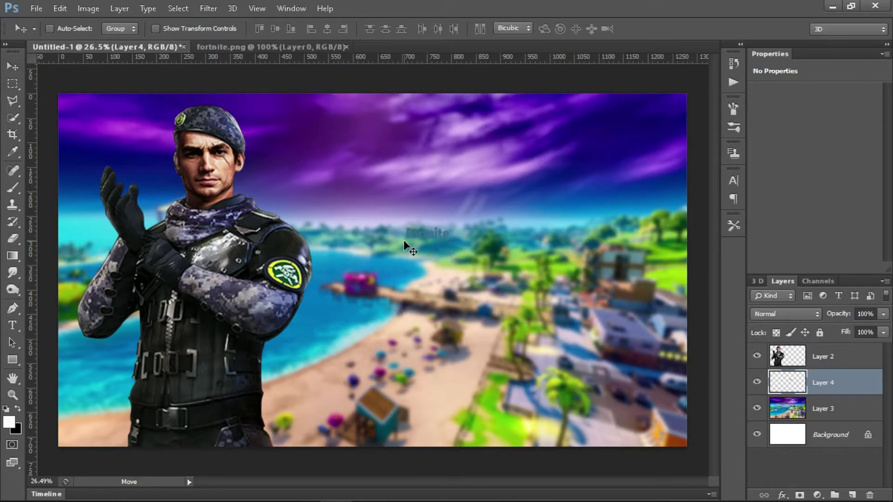
pyautogui.hotkey('ctrl', 't')
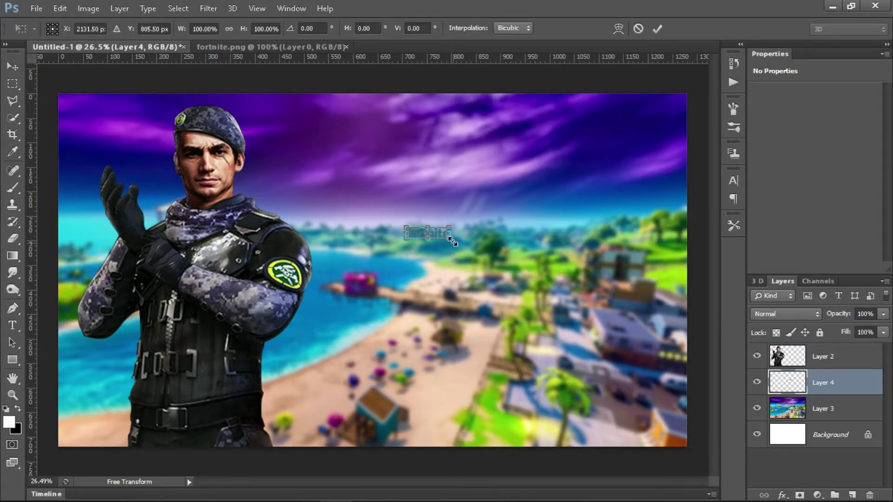
pyautogui.moveTo(447, 242); pyautogui.dragTo(562, 313)
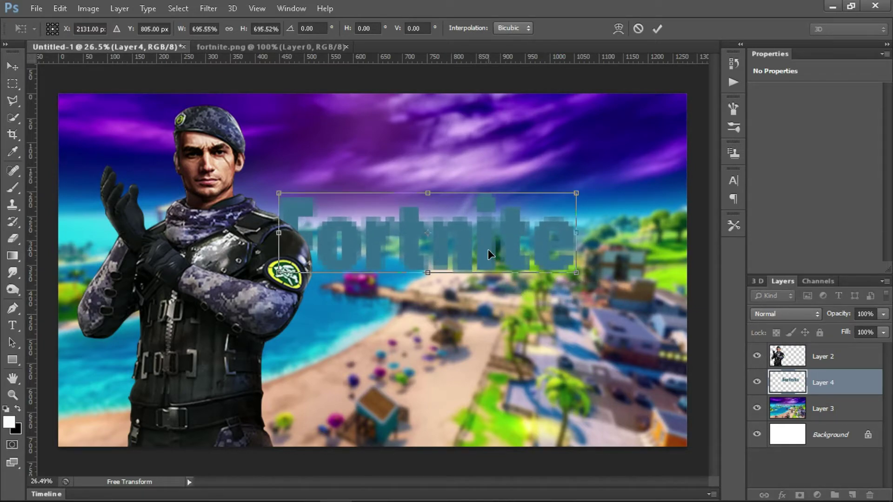
pyautogui.moveTo(488, 249); pyautogui.dragTo(527, 166)
pyautogui.press('Return')
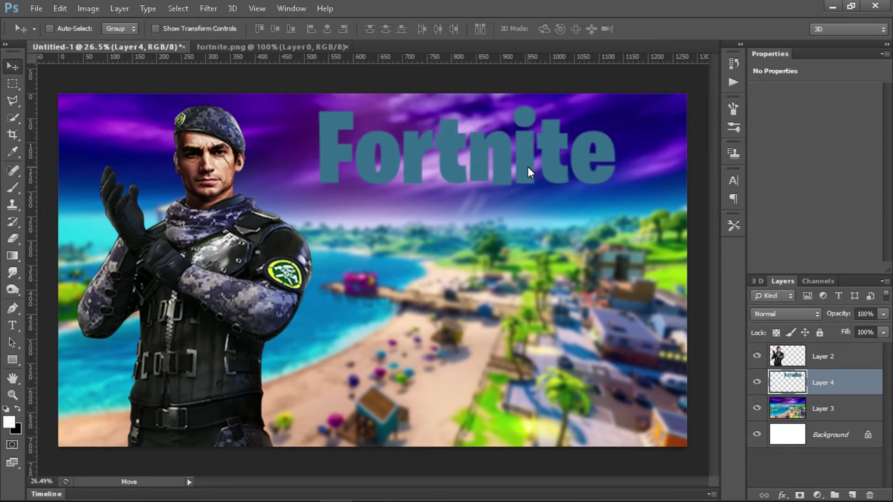
# Step: Enlarge the Fortnite logo slightly further, to about 119%
pyautogui.hotkey('ctrl', 't')
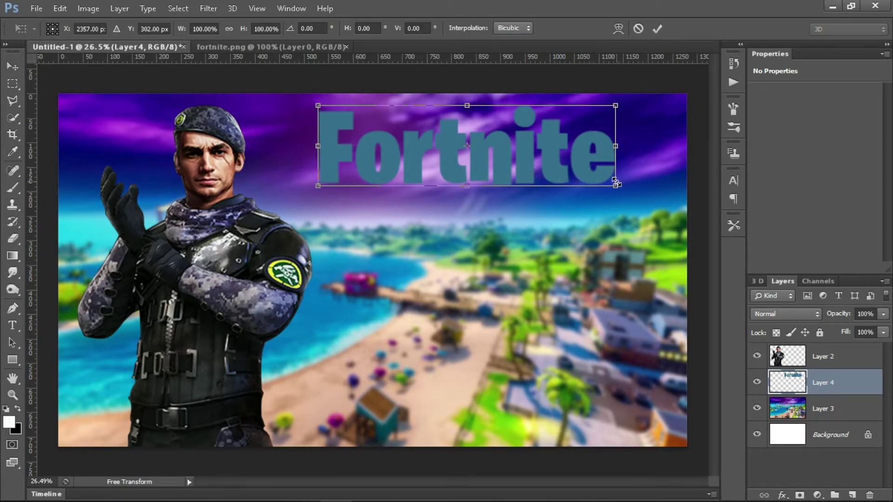
pyautogui.moveTo(616, 184); pyautogui.dragTo(643, 200)
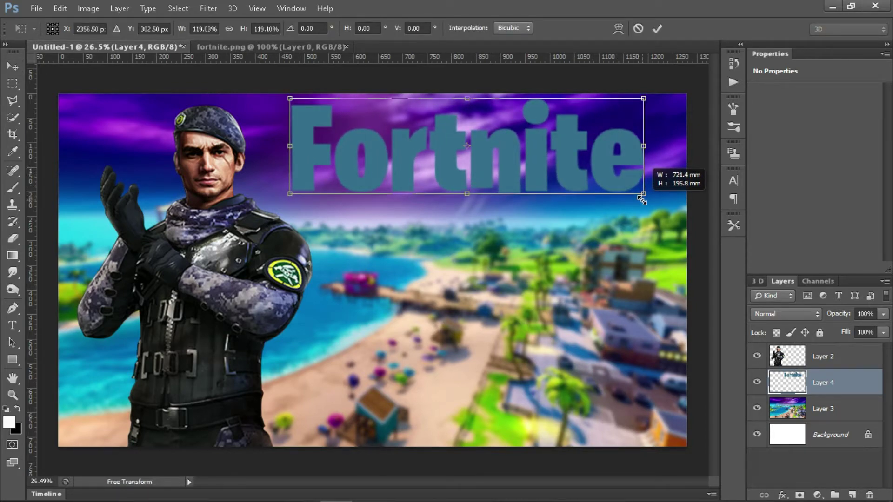
pyautogui.press('Return')
pyautogui.click(817, 495)
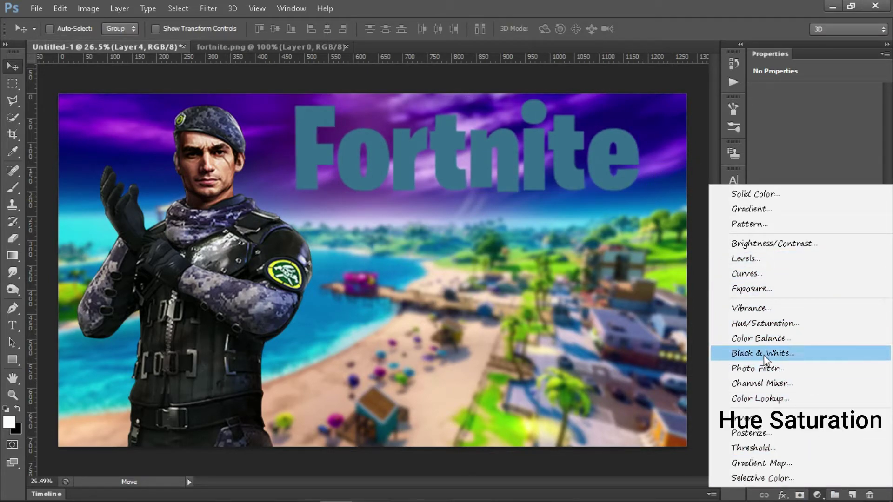
# Step: Add a default Hue/Saturation adjustment layer directly above Layer 4
pyautogui.click(766, 324)
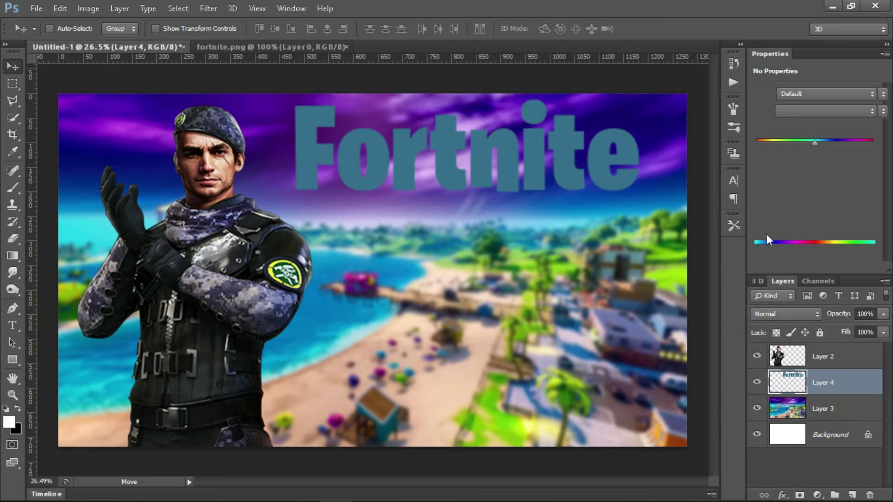
pyautogui.moveTo(820, 142)
pyautogui.mouseDown()
pyautogui.moveTo(836, 141)
pyautogui.moveTo(807, 138)
pyautogui.mouseUp()
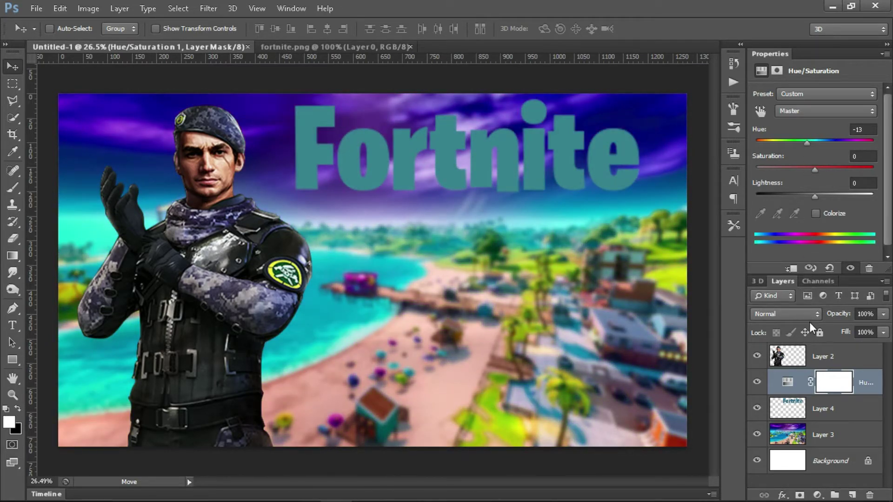
pyautogui.hotkey('ctrl', 'z')
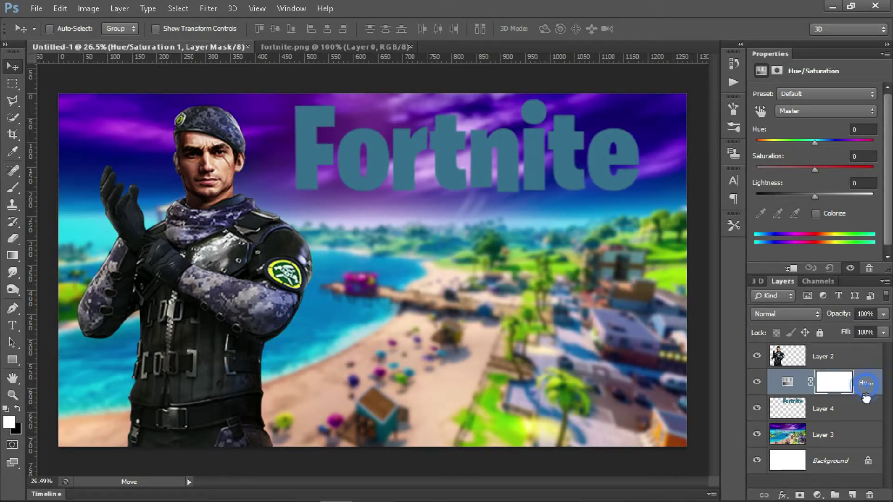
pyautogui.moveTo(863, 390); pyautogui.dragTo(865, 406)
# Step: Clip the adjustment to the Fortnite layer with Hue about +2 and Saturation +42, then select Layer 4
pyautogui.rightClick(867, 385)
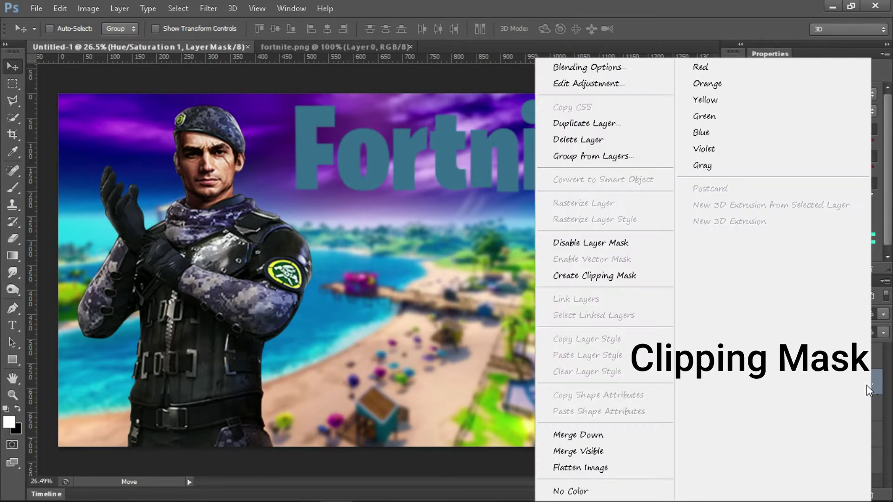
pyautogui.click(601, 275)
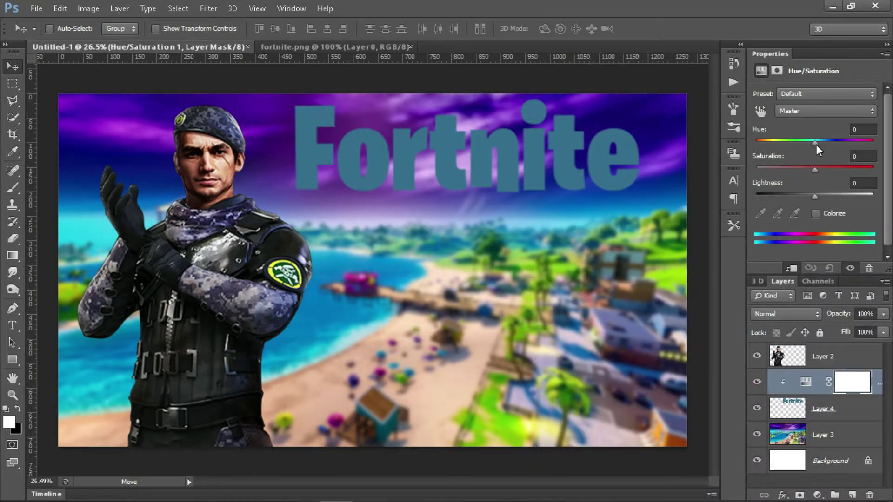
pyautogui.moveTo(816, 144)
pyautogui.mouseDown()
pyautogui.moveTo(845, 142)
pyautogui.moveTo(821, 142)
pyautogui.mouseUp()
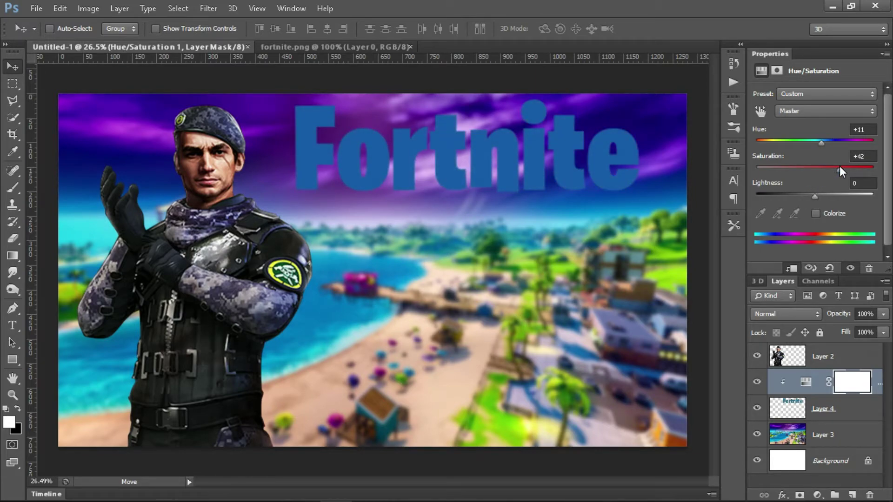
pyautogui.moveTo(822, 142)
pyautogui.mouseDown()
pyautogui.moveTo(788, 143)
pyautogui.moveTo(816, 141)
pyautogui.mouseUp()
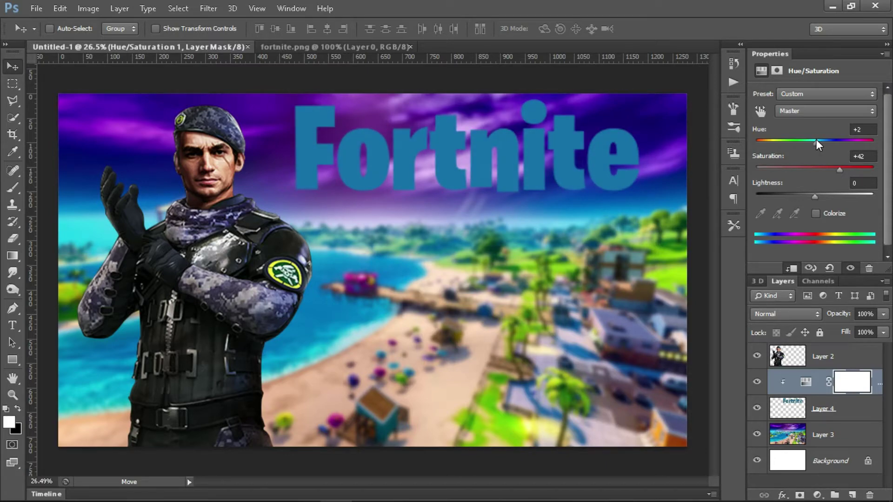
pyautogui.click(853, 413)
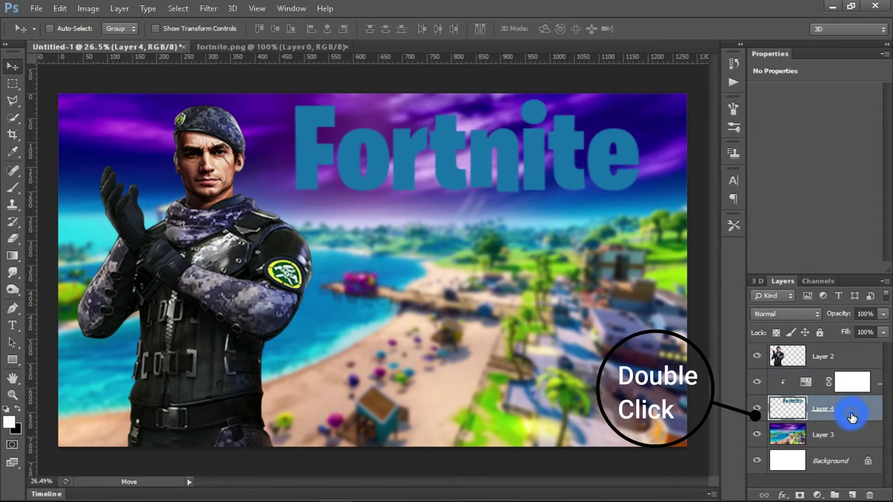
# Step: Add a linear Gradient Overlay to the Fortnite logo layer, leaving Inner Glow off
pyautogui.doubleClick(843, 405)
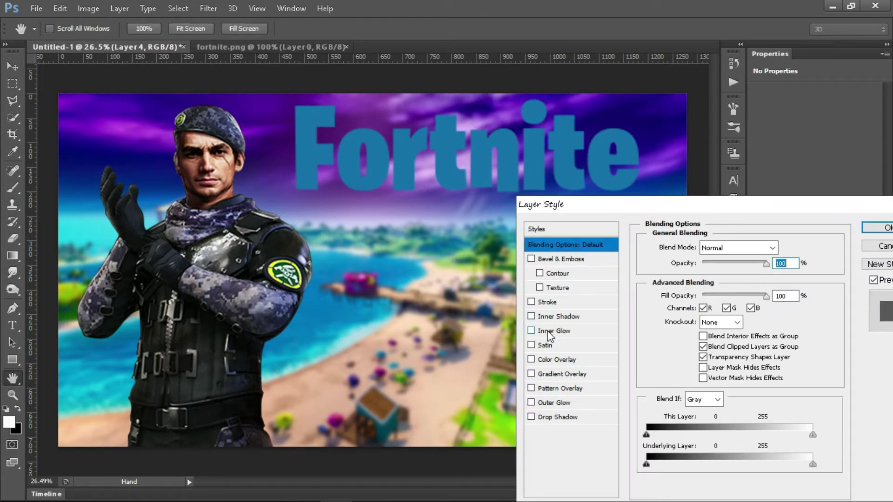
pyautogui.click(549, 333)
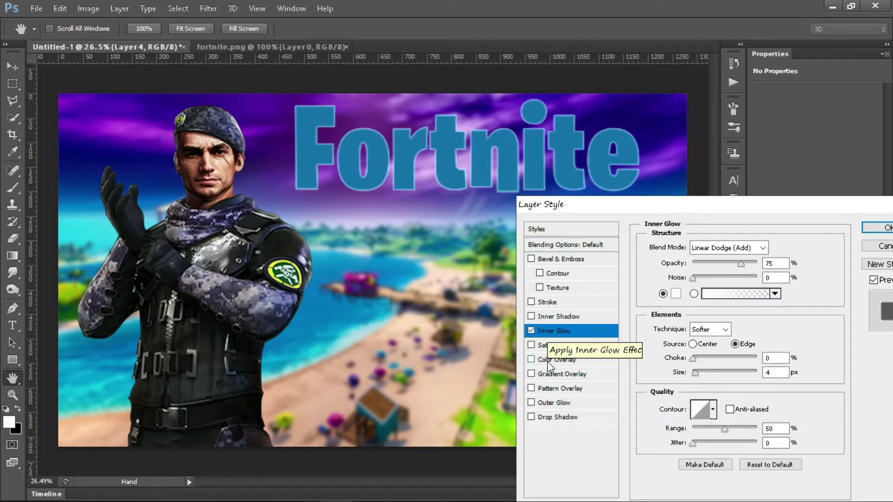
pyautogui.click(547, 375)
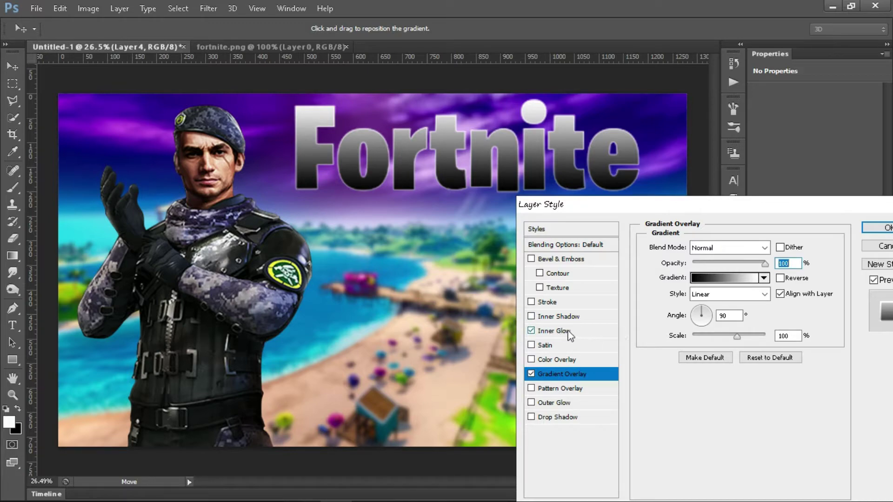
pyautogui.click(532, 331)
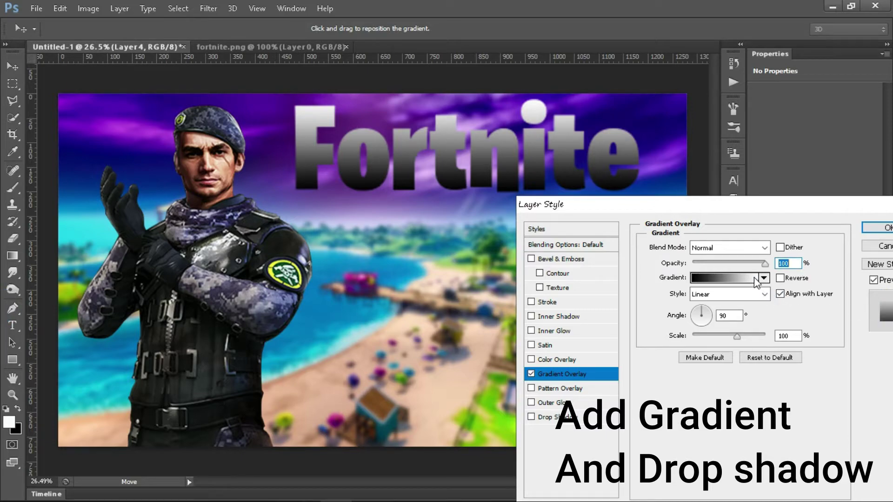
pyautogui.click(713, 294)
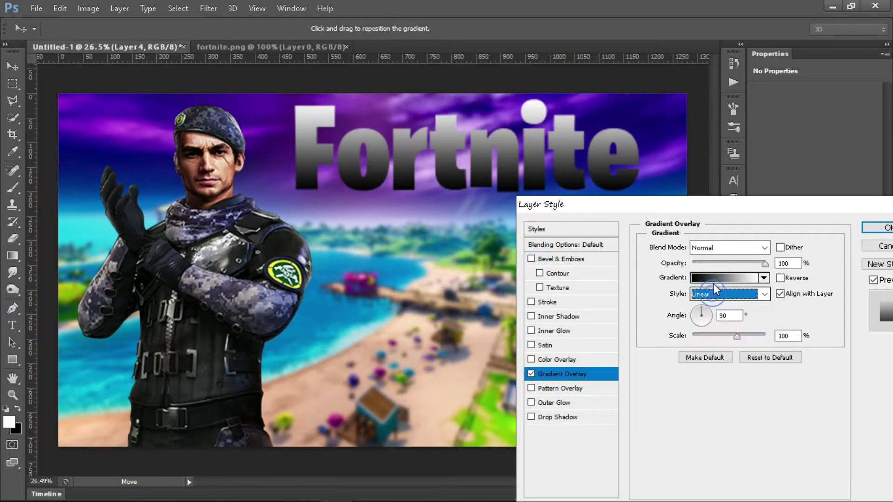
pyautogui.click(714, 280)
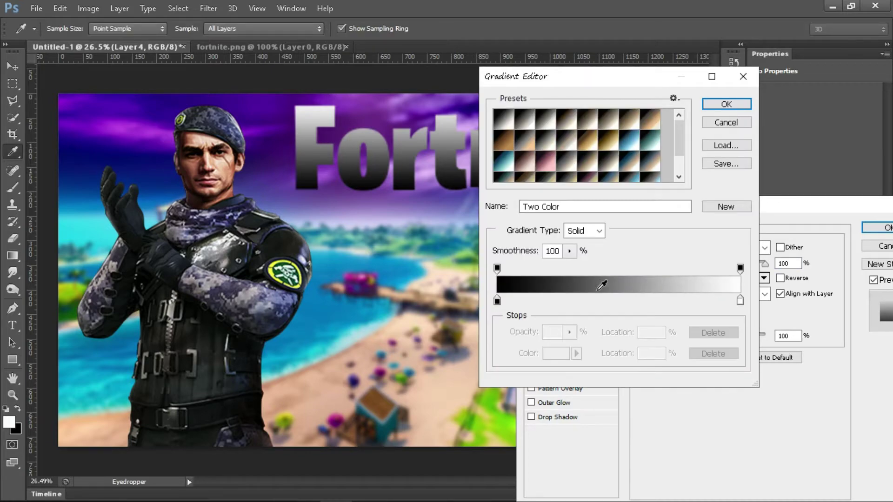
# Step: Set the gradient's right stop to a fully saturated yellow and adjust its position
pyautogui.click(741, 301)
pyautogui.click(556, 353)
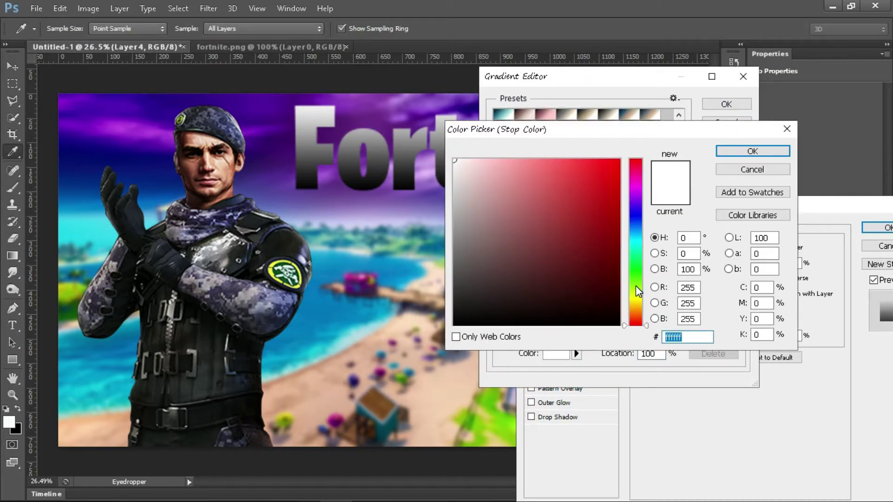
pyautogui.click(636, 286)
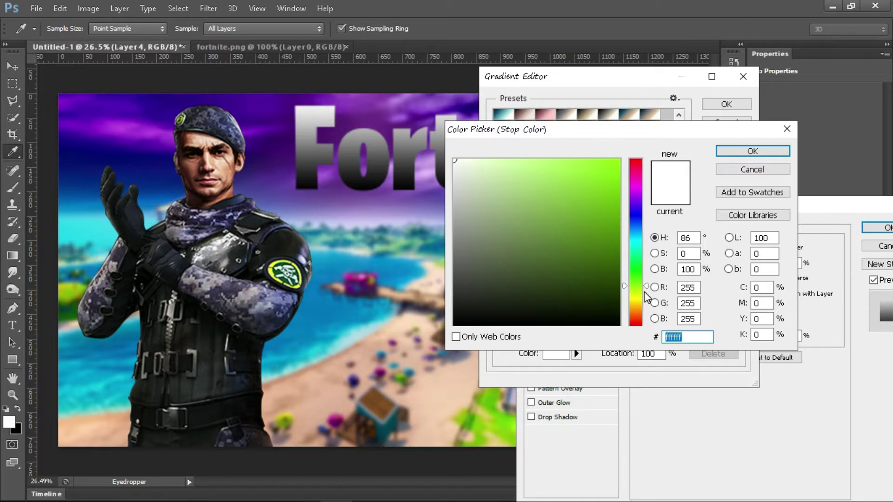
pyautogui.click(637, 304)
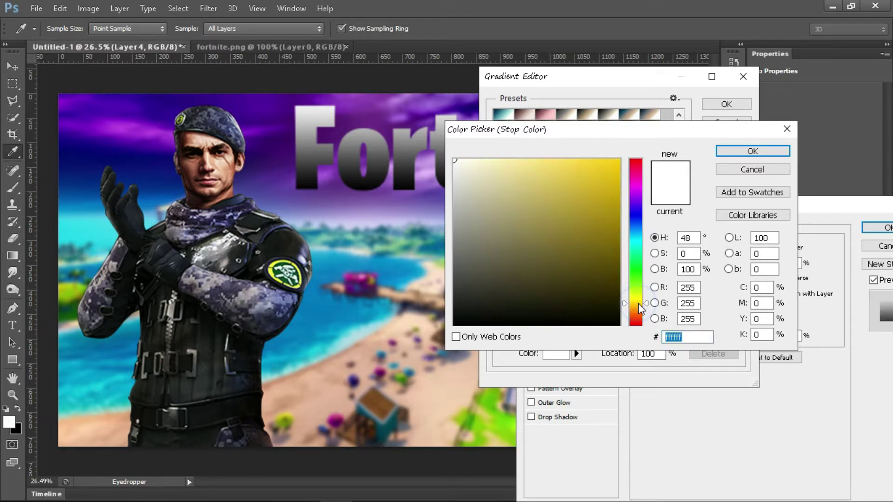
pyautogui.click(618, 161)
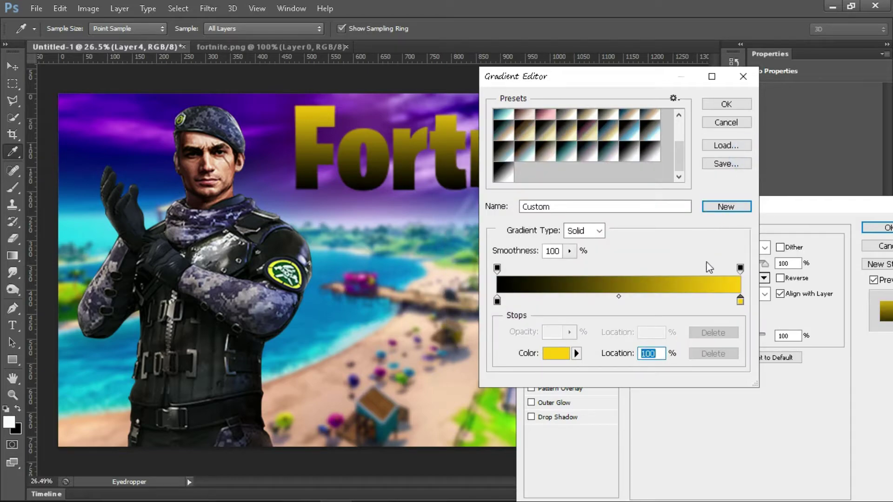
pyautogui.click(741, 300)
pyautogui.moveTo(720, 303); pyautogui.dragTo(741, 303)
pyautogui.click(558, 331)
pyautogui.click(554, 354)
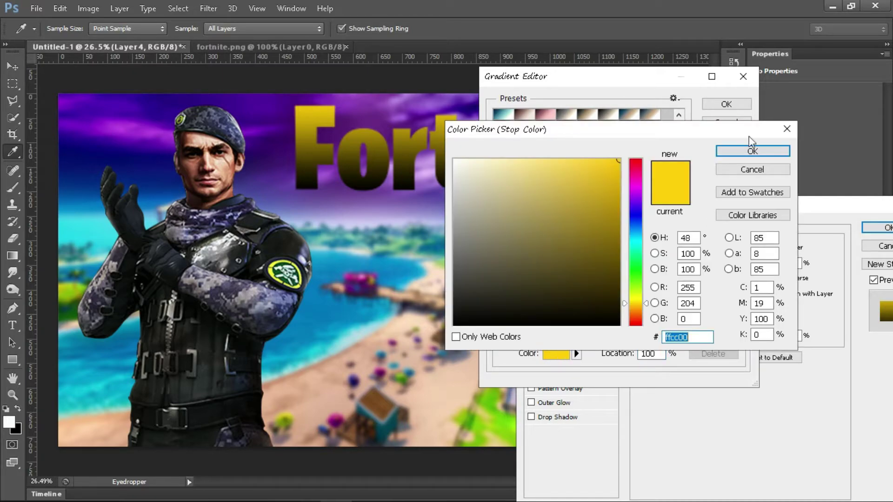
pyautogui.click(754, 171)
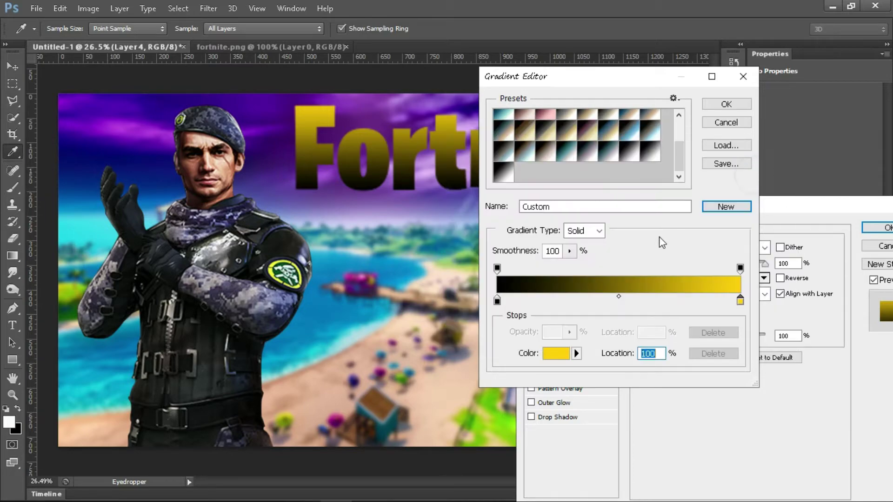
# Step: Change the gradient's black left stop to a light yellow-green
pyautogui.click(497, 301)
pyautogui.click(553, 353)
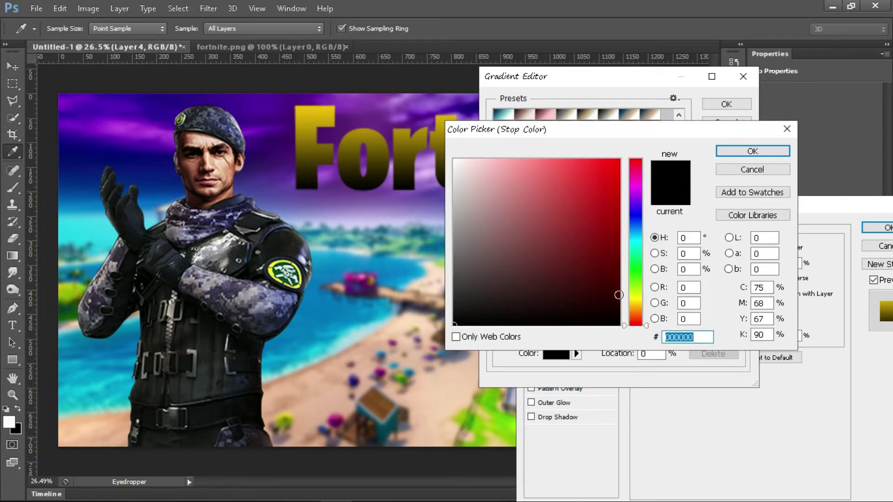
pyautogui.click(636, 295)
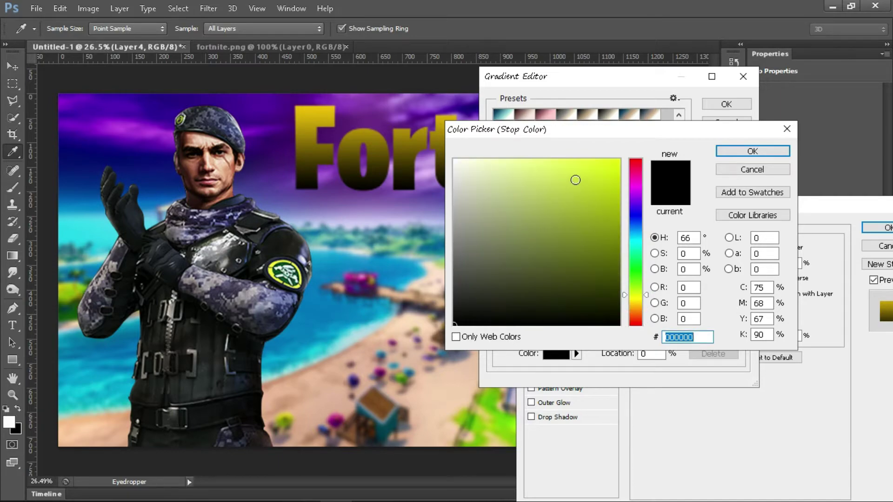
pyautogui.click(580, 171)
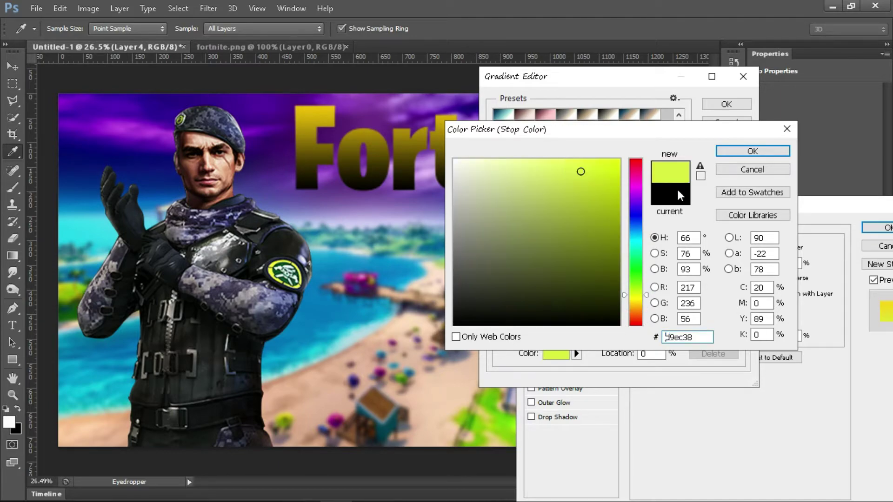
pyautogui.click(751, 149)
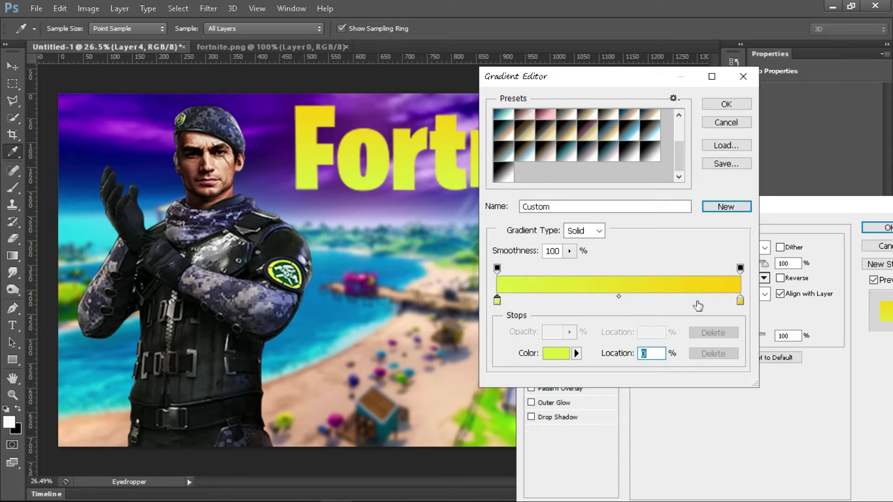
pyautogui.click(563, 353)
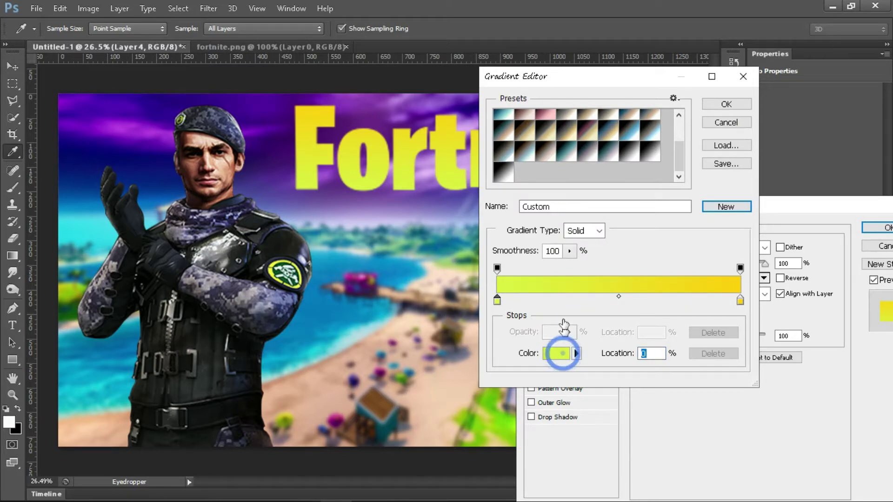
pyautogui.click(540, 173)
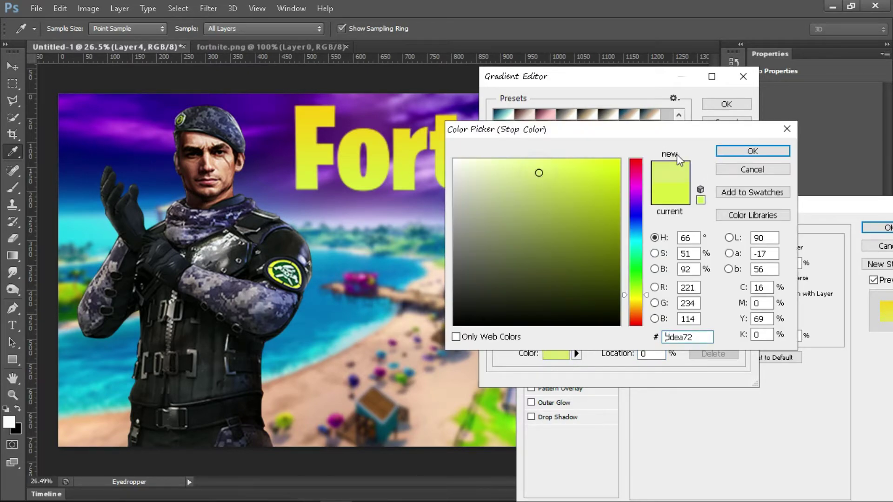
pyautogui.click(739, 150)
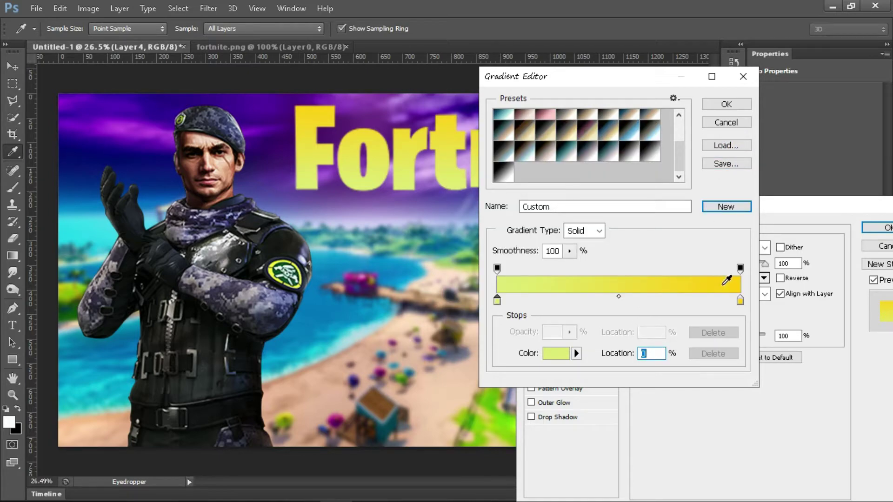
# Step: Darken the right stop to golden yellow and confirm the yellow gradient
pyautogui.click(741, 302)
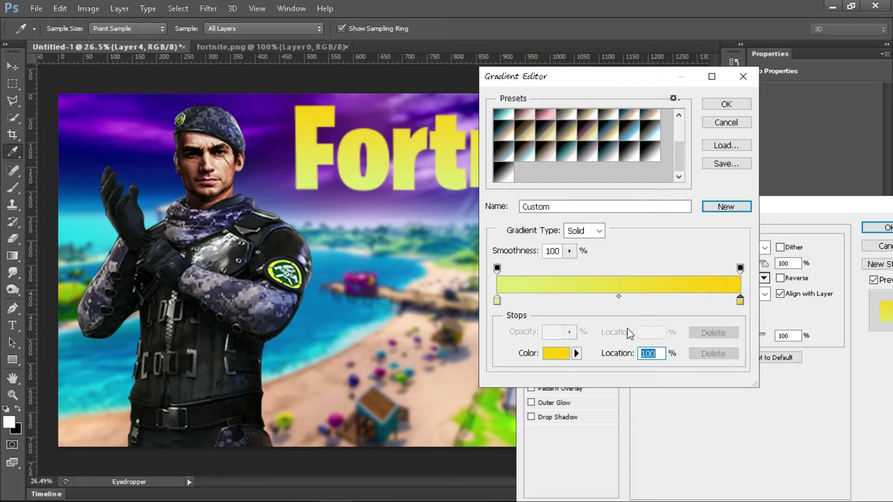
pyautogui.click(561, 353)
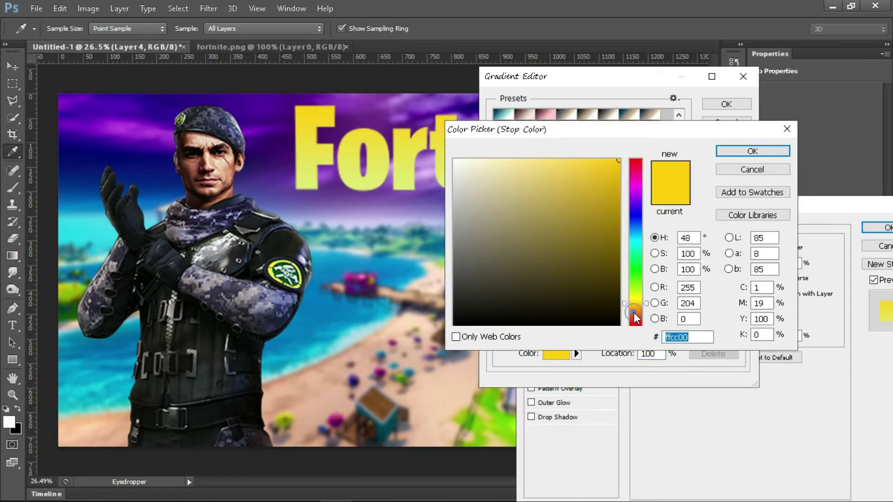
pyautogui.click(636, 313)
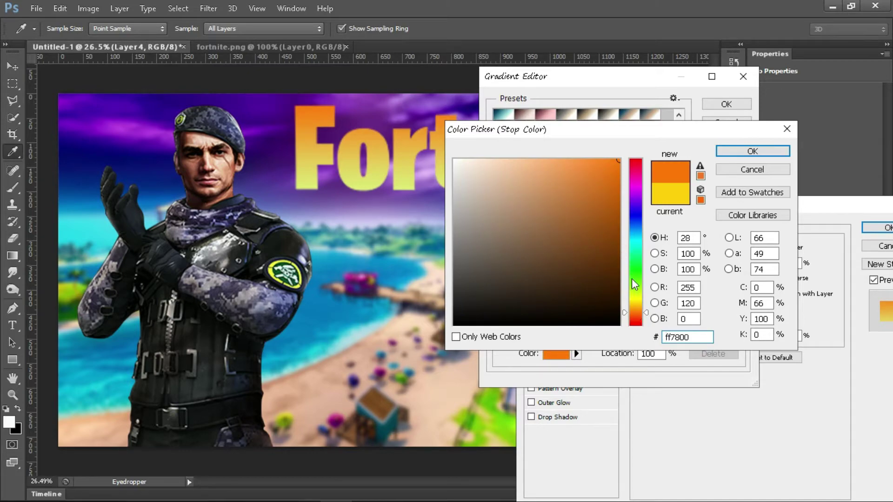
pyautogui.click(639, 306)
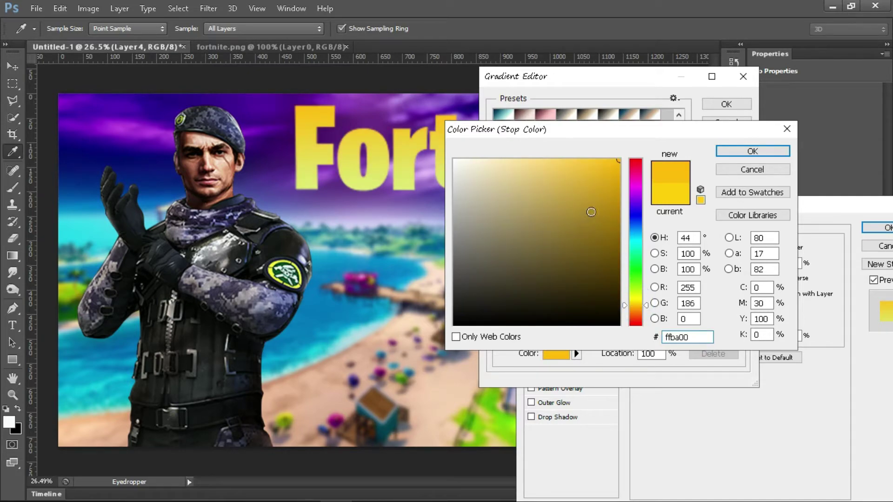
pyautogui.moveTo(618, 163); pyautogui.dragTo(631, 190)
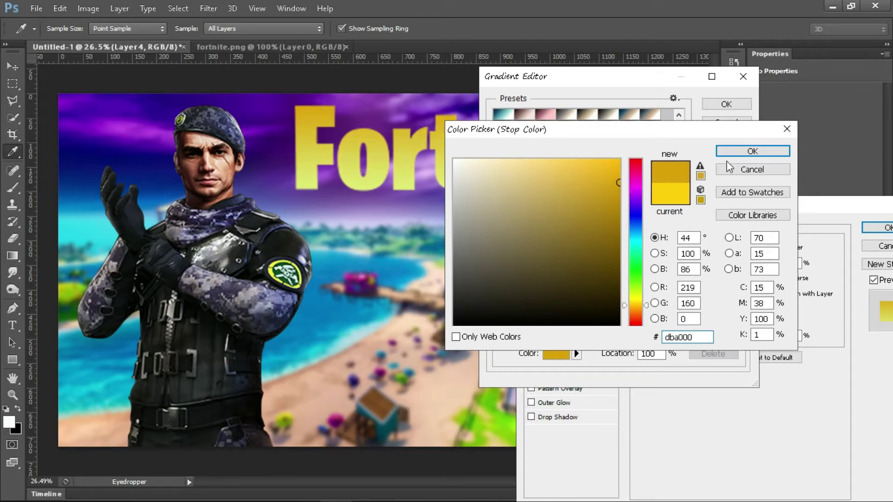
pyautogui.click(767, 151)
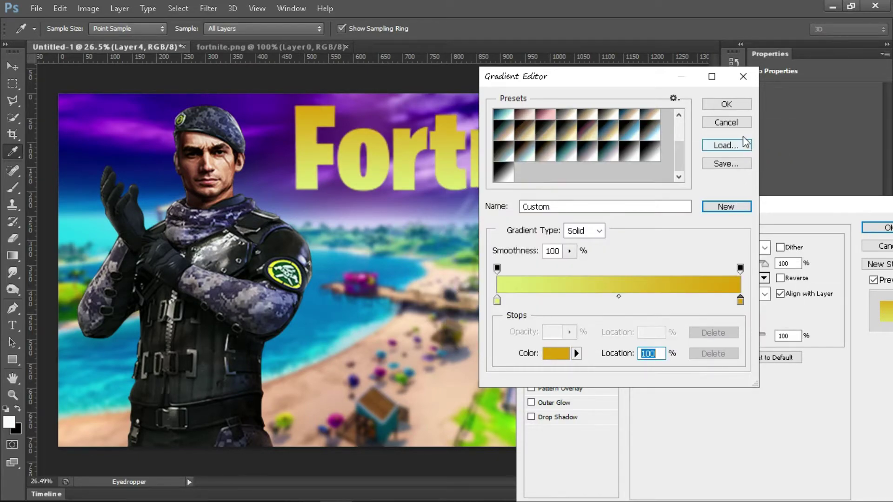
pyautogui.click(727, 104)
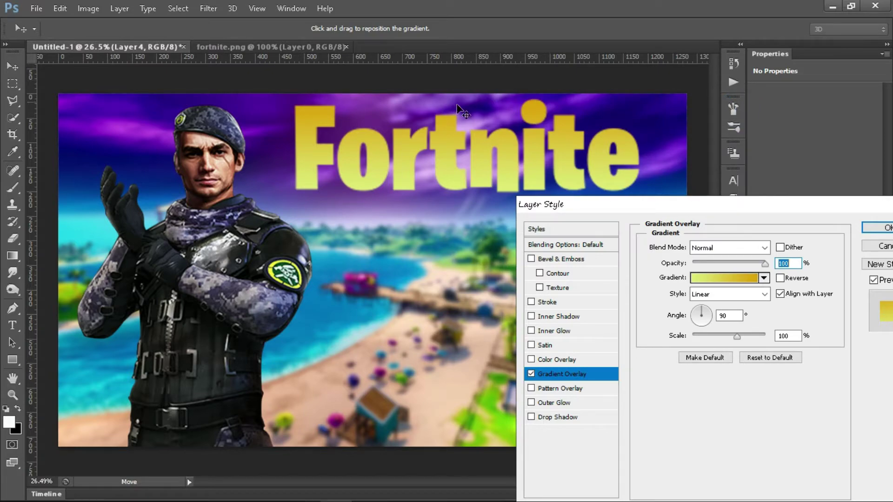
# Step: Apply the gradient, then give the Fortnite logo a drop shadow at 11 px distance
pyautogui.click(877, 228)
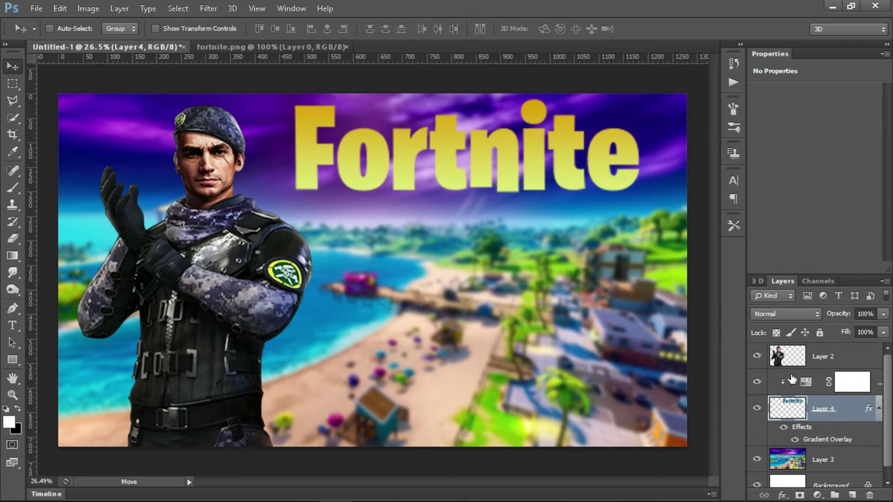
pyautogui.scroll(-1, 828, 384)
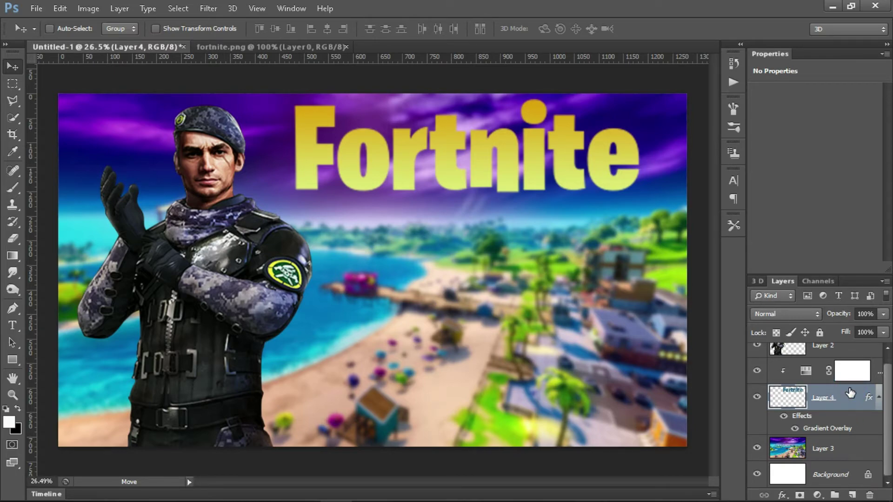
pyautogui.doubleClick(850, 393)
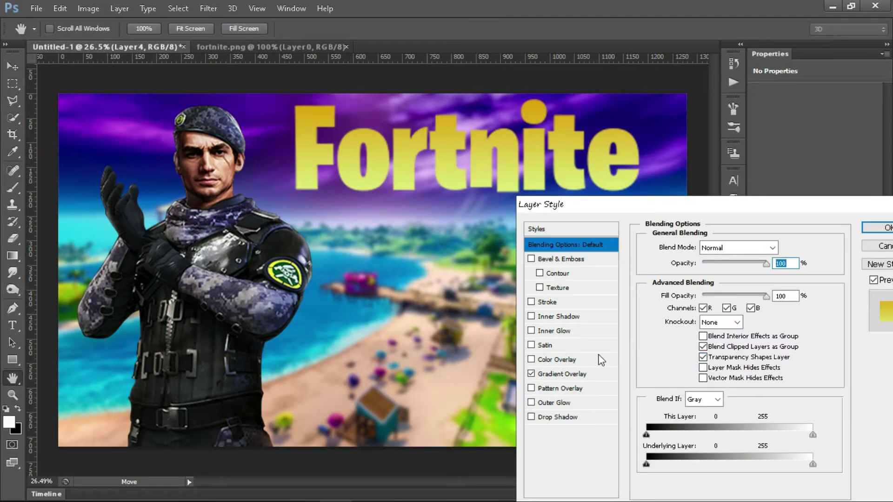
pyautogui.click(543, 418)
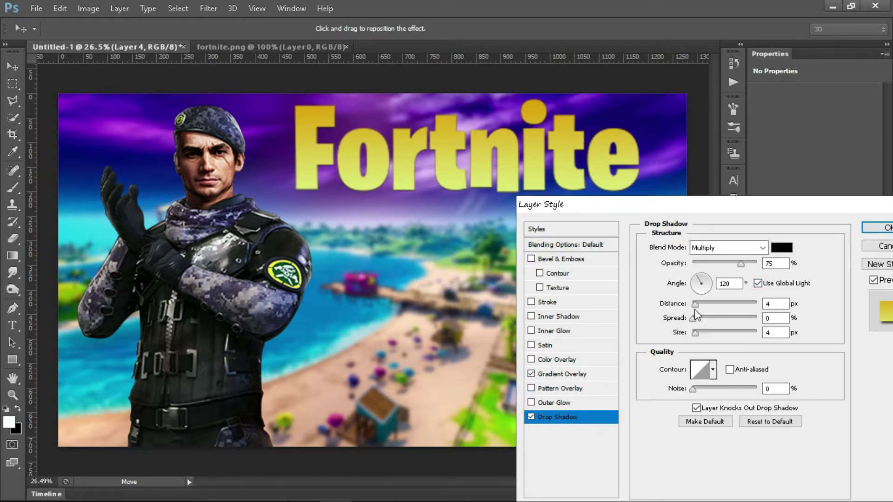
pyautogui.moveTo(695, 311)
pyautogui.mouseDown()
pyautogui.moveTo(773, 307)
pyautogui.moveTo(718, 306)
pyautogui.mouseUp()
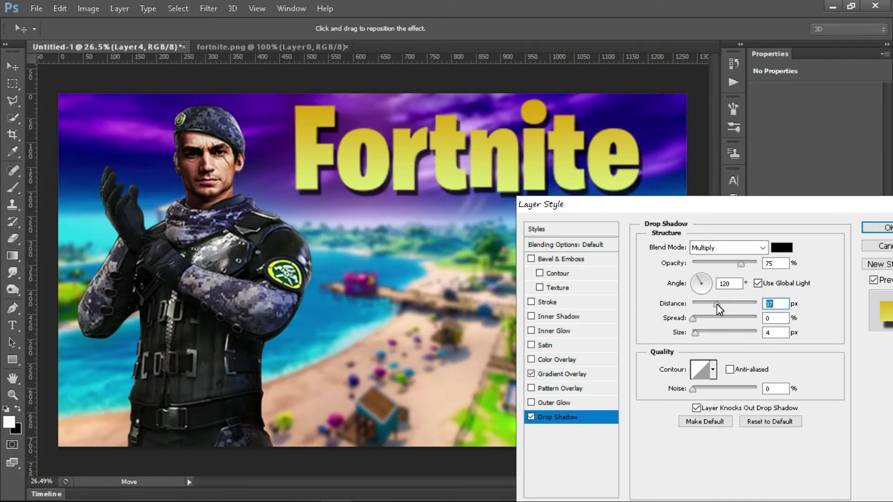
pyautogui.click(867, 231)
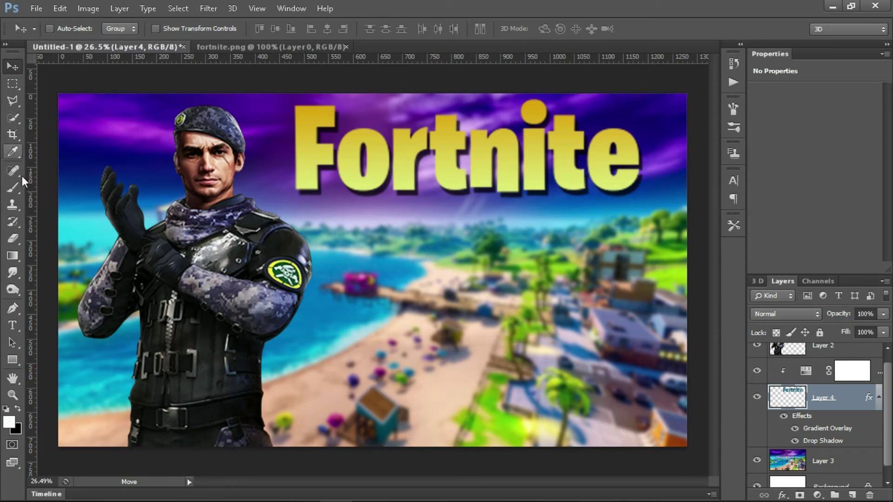
pyautogui.click(13, 328)
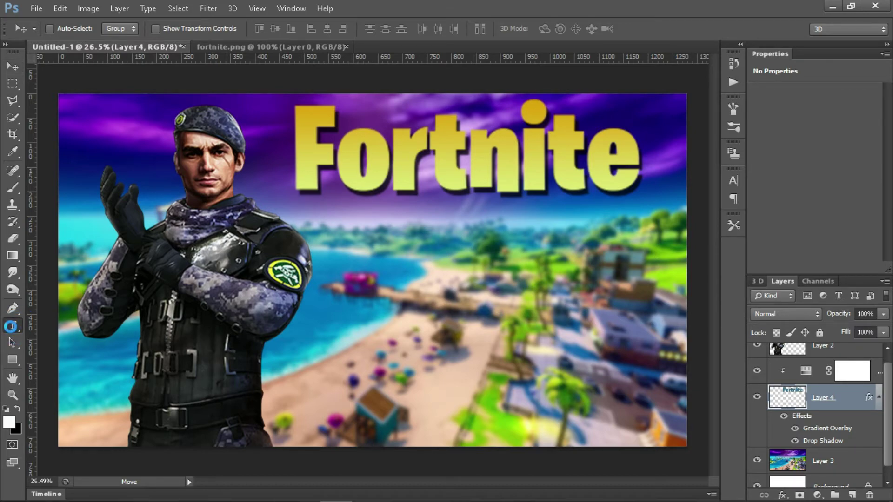
# Step: Type 'How to make' below the Fortnite logo, correct the typos and commit it
pyautogui.click(352, 267)
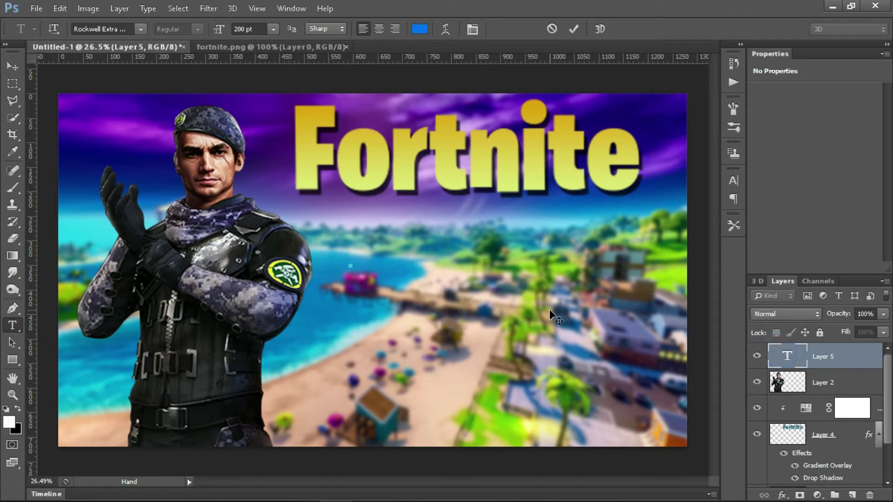
pyautogui.write('h')
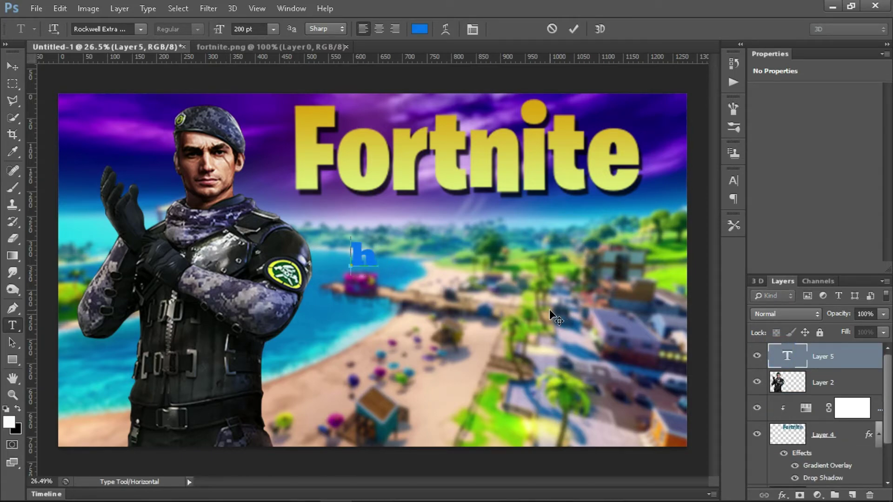
pyautogui.press('BackSpace')
pyautogui.write('H')
pyautogui.write('iw')
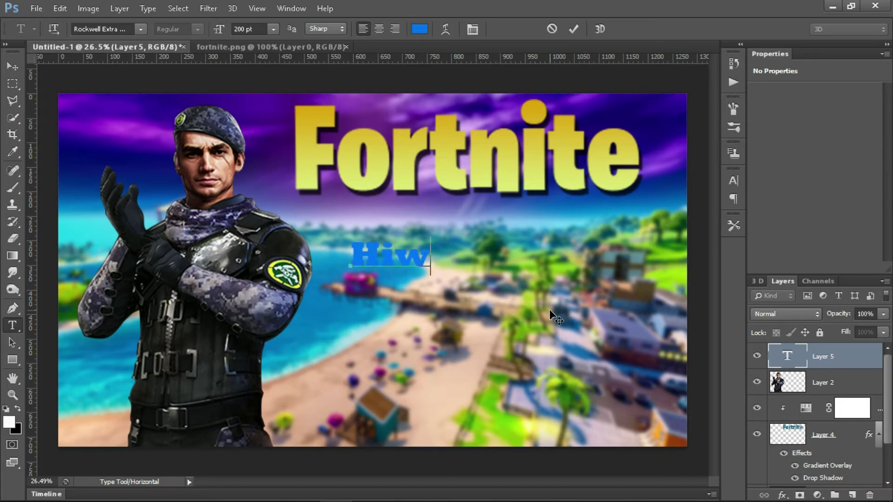
pyautogui.write(' to make')
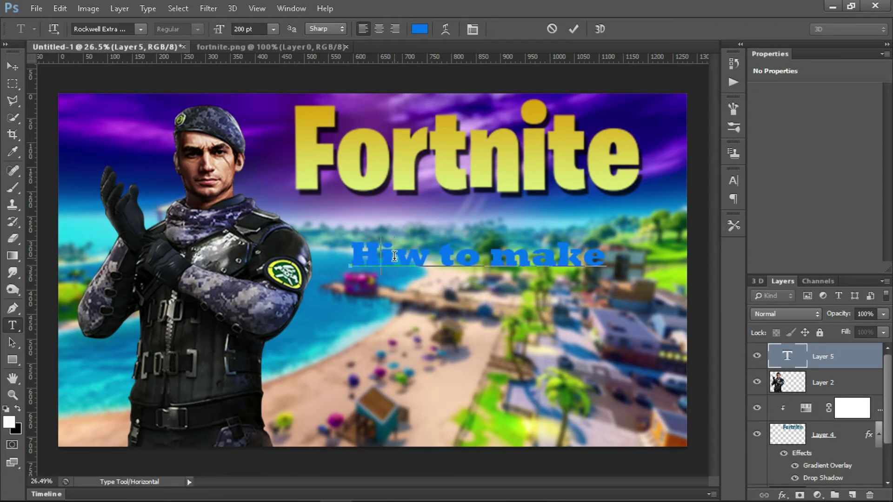
pyautogui.press('Delete')
pyautogui.write('O')
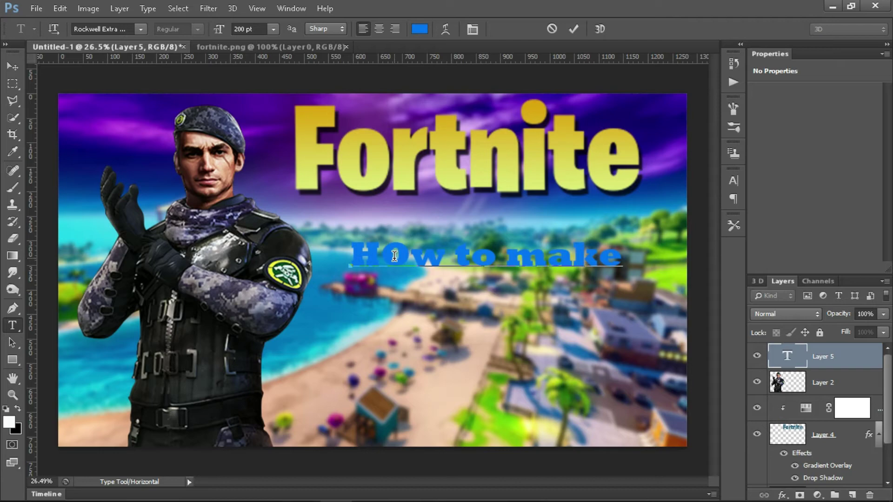
pyautogui.press('BackSpace')
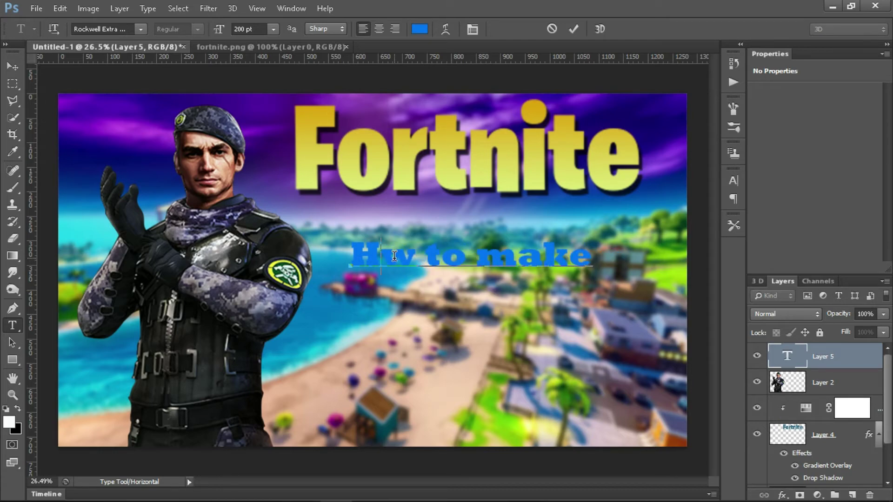
pyautogui.write('o')
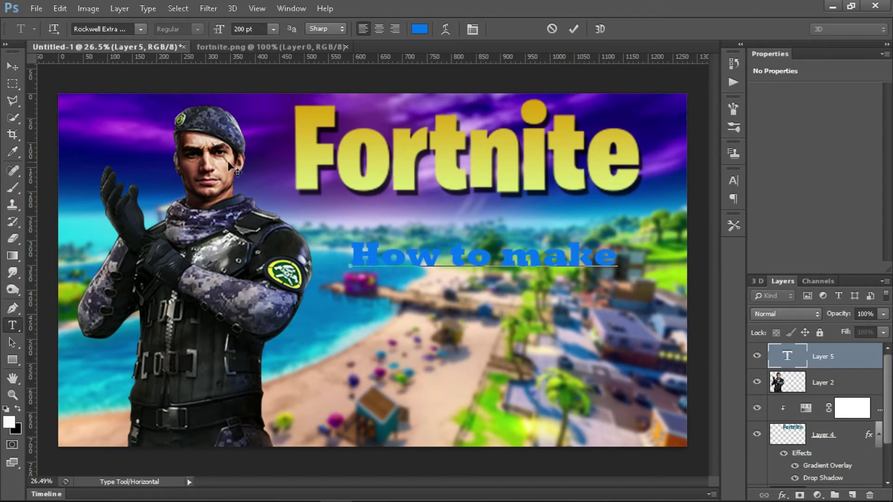
pyautogui.click(12, 67)
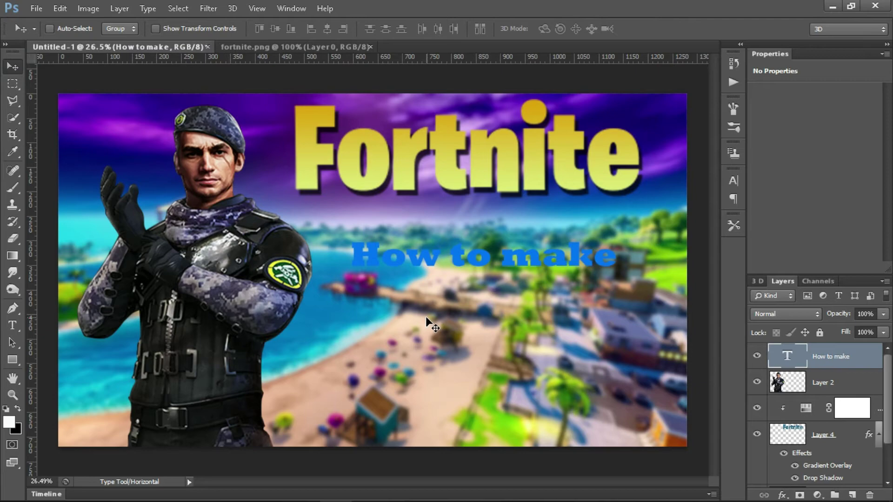
# Step: Free-transform 'How to make' larger and taller to fill the space under the logo
pyautogui.hotkey('ctrl', 't')
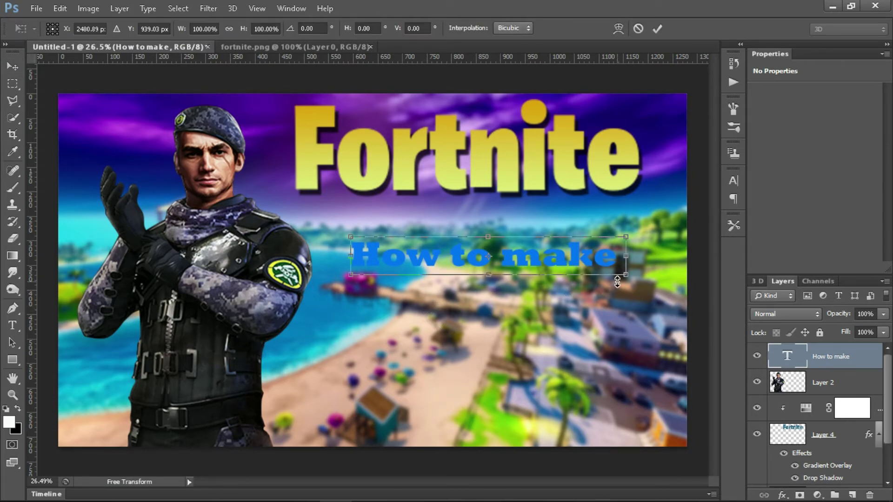
pyautogui.moveTo(624, 275)
pyautogui.mouseDown()
pyautogui.moveTo(690, 328)
pyautogui.moveTo(684, 358)
pyautogui.mouseUp()
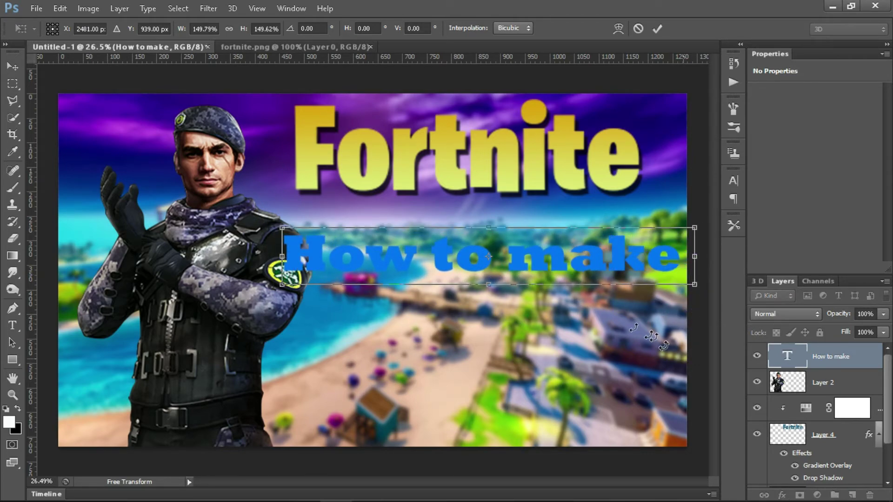
pyautogui.moveTo(275, 226)
pyautogui.mouseDown()
pyautogui.moveTo(270, 237)
pyautogui.moveTo(282, 209)
pyautogui.moveTo(311, 198)
pyautogui.mouseUp()
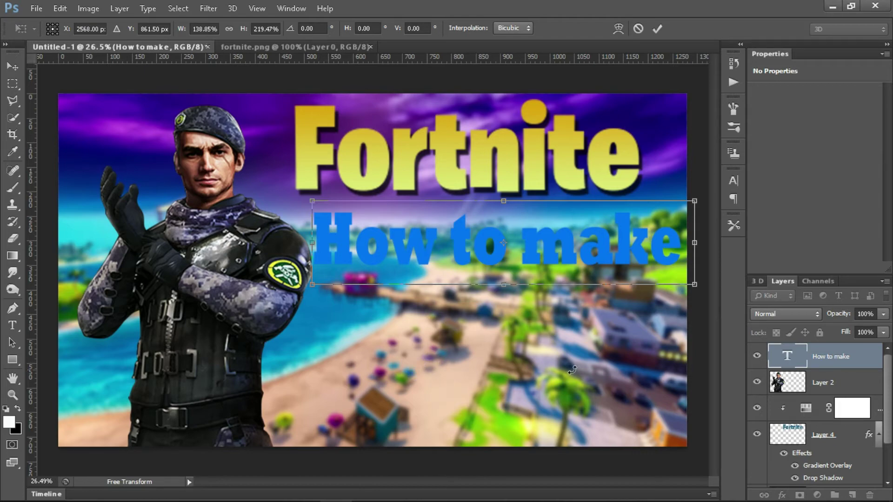
pyautogui.press('Return')
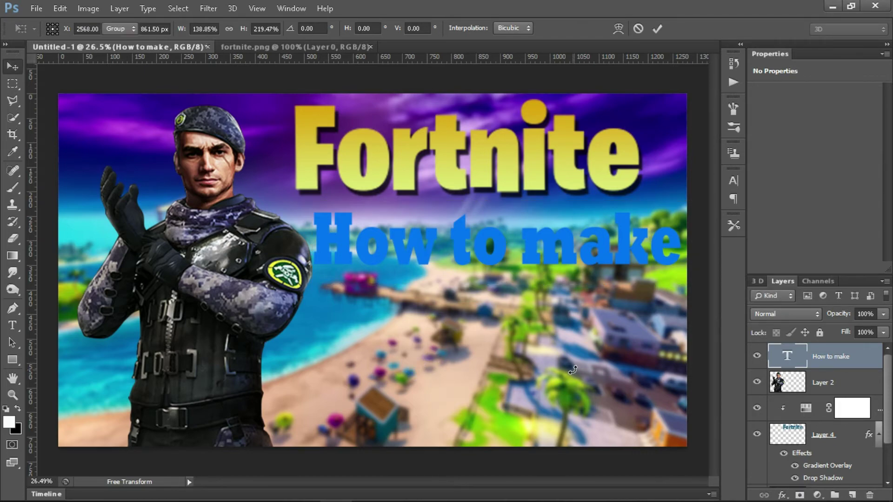
# Step: Add a Gradient Overlay to the 'How to make' text layer
pyautogui.click(866, 365)
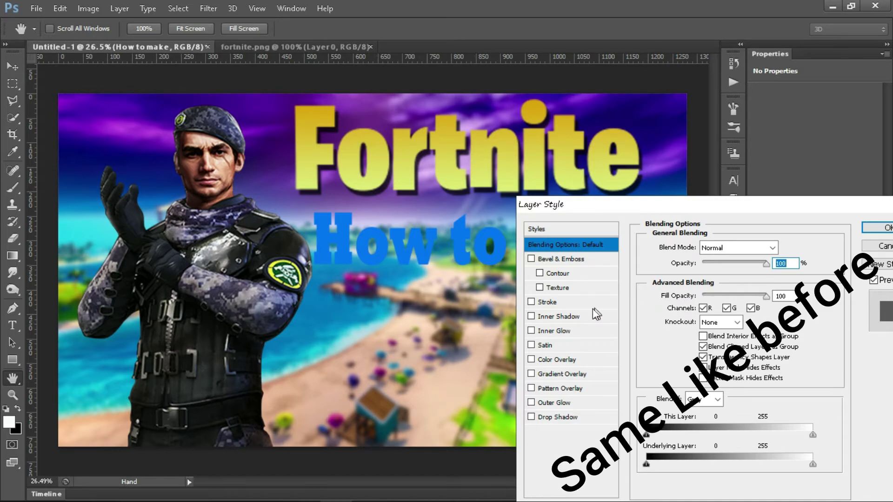
pyautogui.click(535, 374)
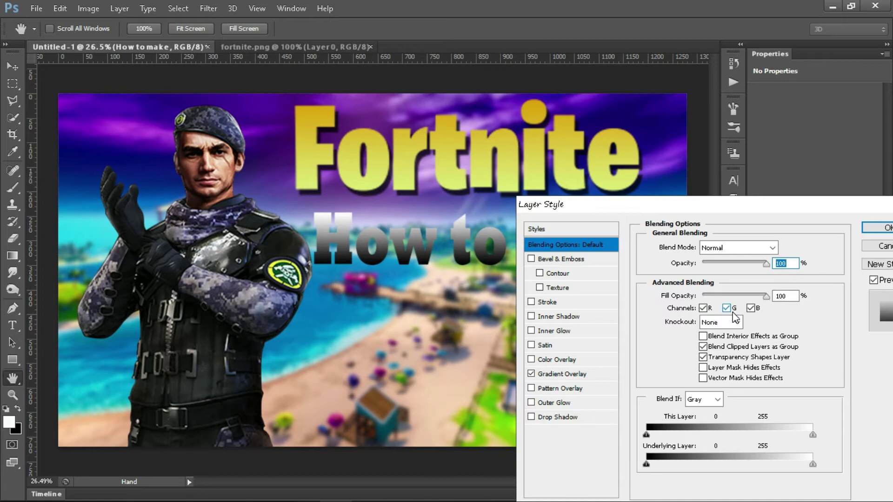
pyautogui.click(584, 375)
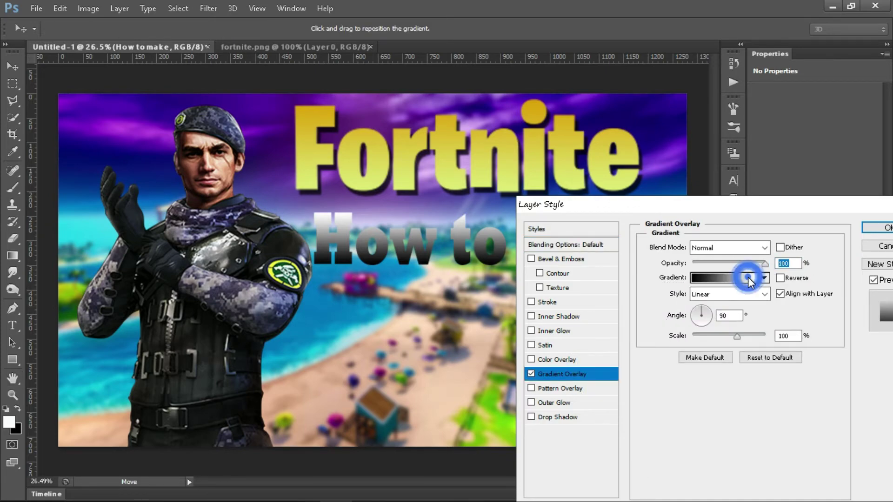
pyautogui.click(744, 279)
pyautogui.scroll(-1, 592, 149)
pyautogui.scroll(-1, 592, 146)
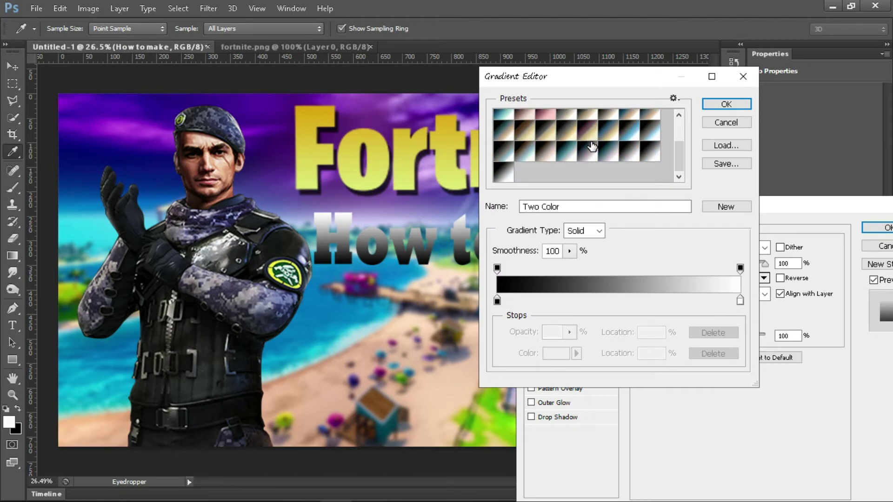
pyautogui.scroll(2, 592, 147)
pyautogui.scroll(-2, 592, 147)
# Step: Make the gradient's black left stop a bright red
pyautogui.click(497, 301)
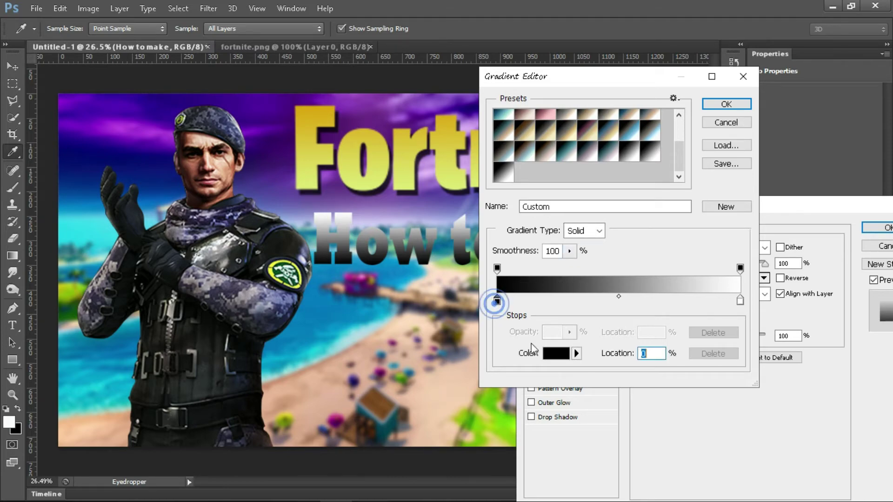
pyautogui.click(556, 353)
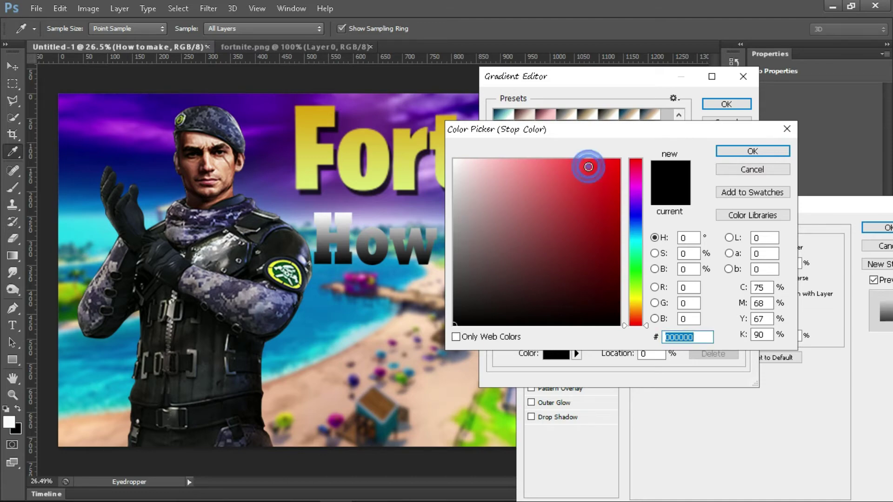
pyautogui.click(589, 167)
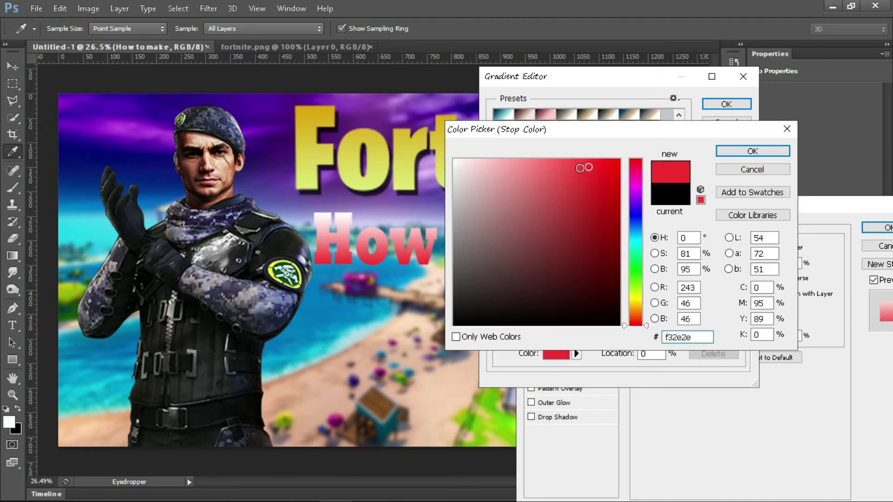
pyautogui.click(575, 167)
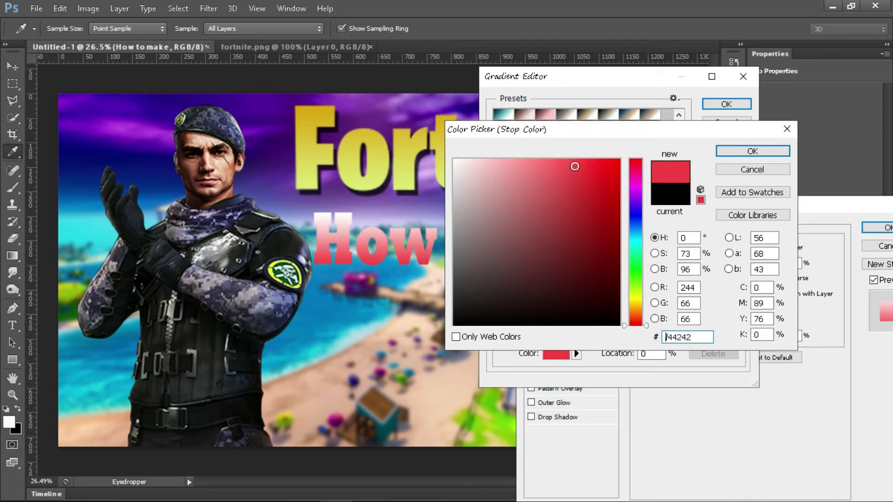
pyautogui.click(750, 151)
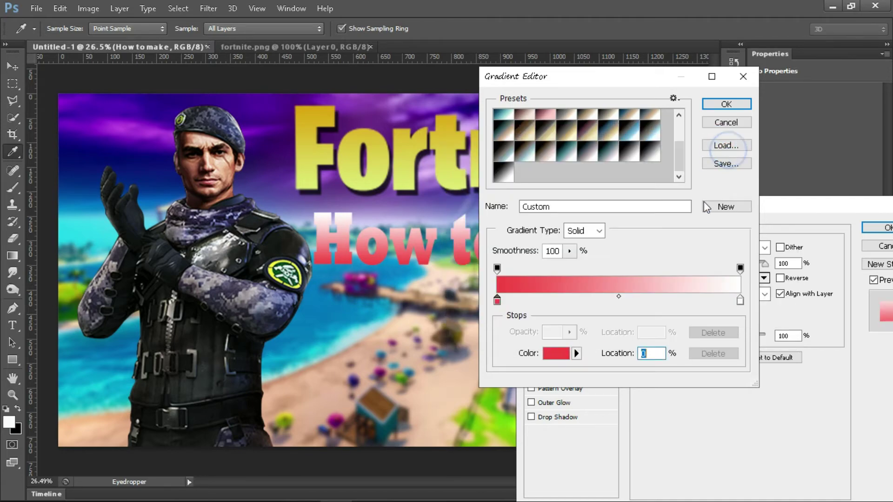
# Step: Set the white right stop to a bright red (f81111) and confirm the gradient
pyautogui.click(739, 302)
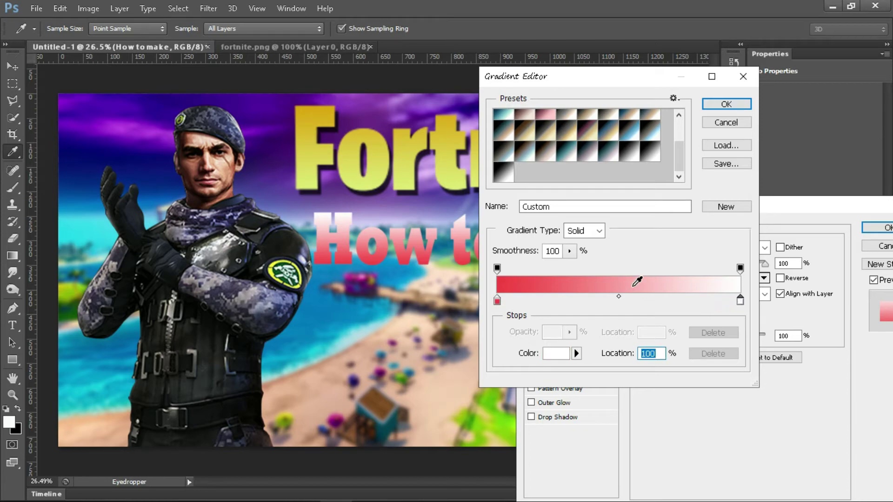
pyautogui.click(558, 354)
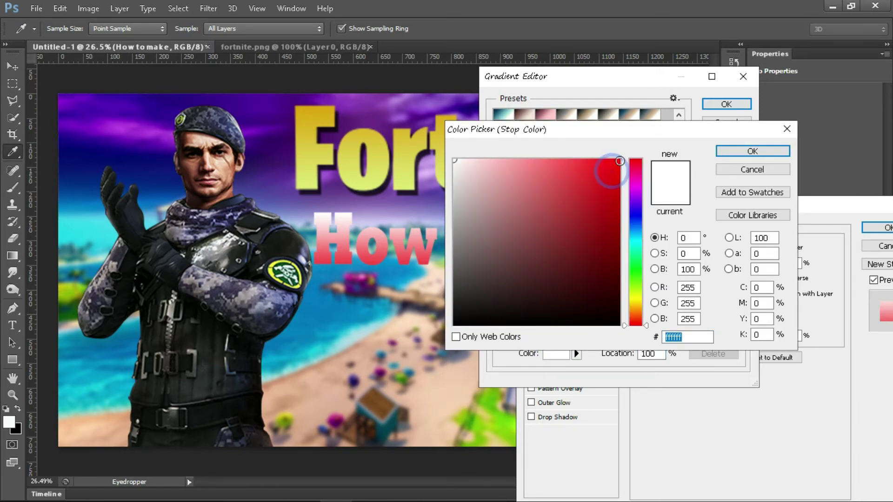
pyautogui.click(620, 161)
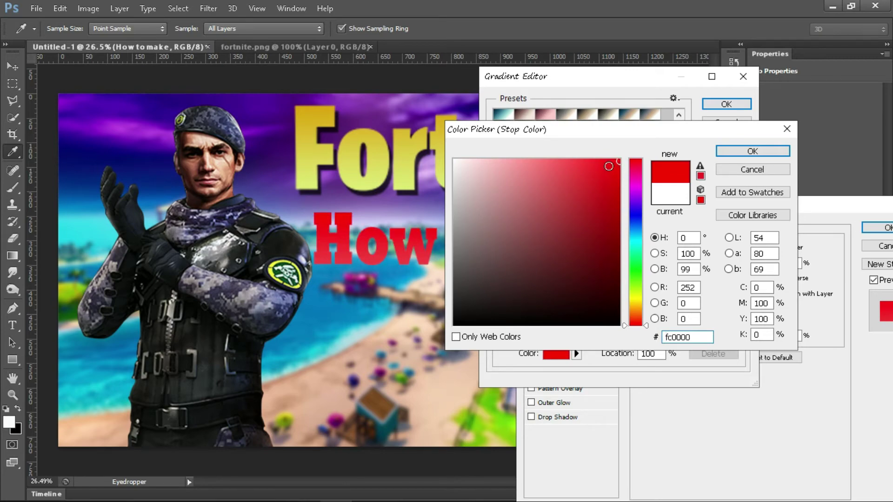
pyautogui.click(609, 164)
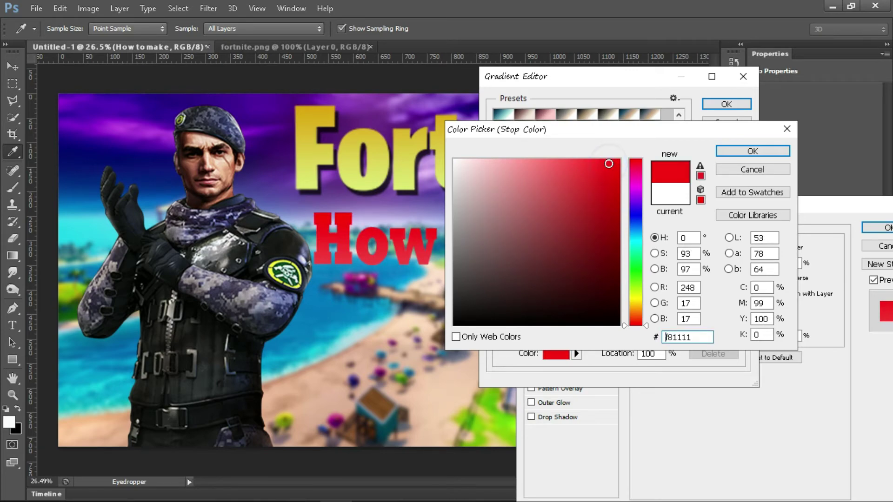
pyautogui.click(743, 152)
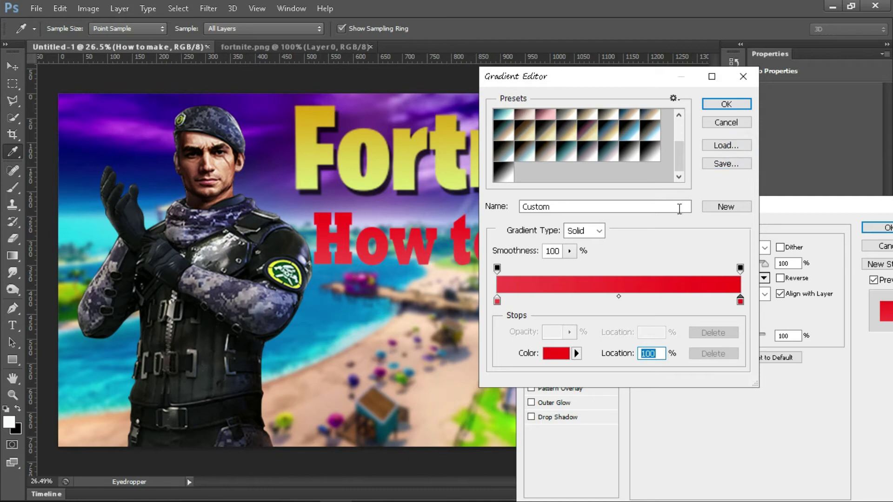
pyautogui.click(727, 105)
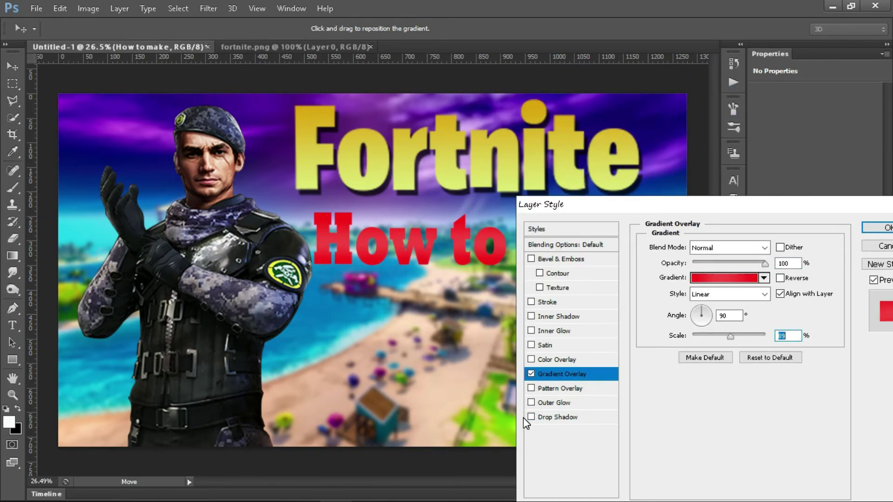
# Step: Add a drop shadow with distance 16 to the 'How to make' text
pyautogui.click(532, 417)
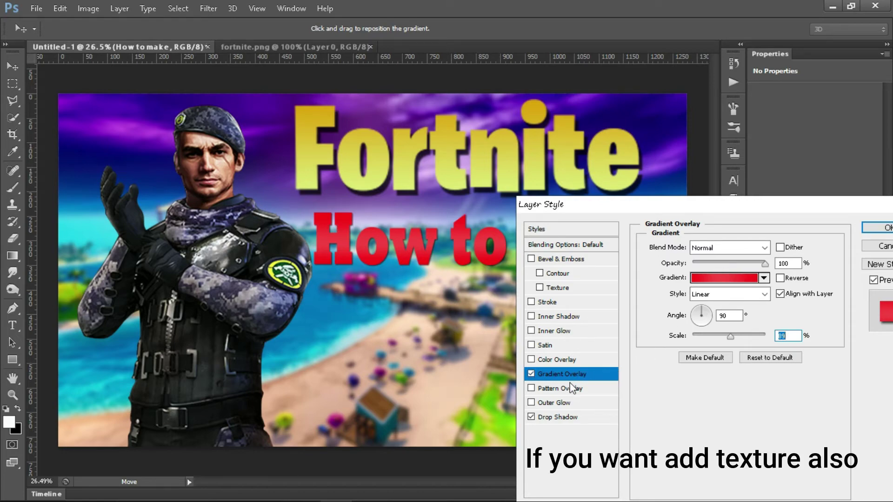
pyautogui.click(559, 417)
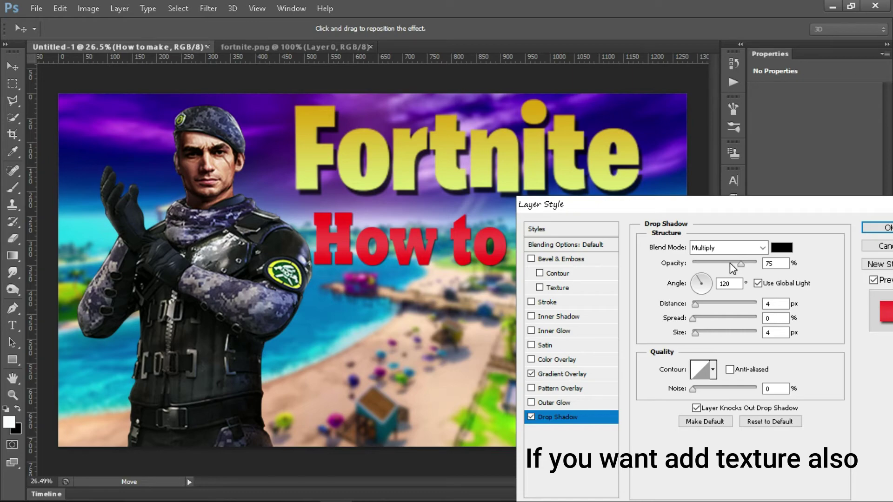
pyautogui.click(700, 304)
pyautogui.moveTo(699, 305); pyautogui.dragTo(703, 306)
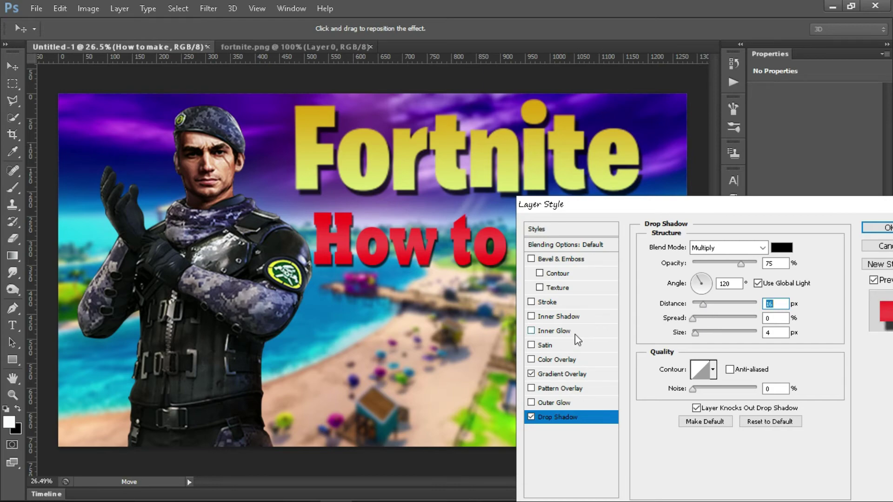
# Step: Leave Satin and Stroke off, add a textured Bevel & Emboss, and apply the styles
pyautogui.click(531, 346)
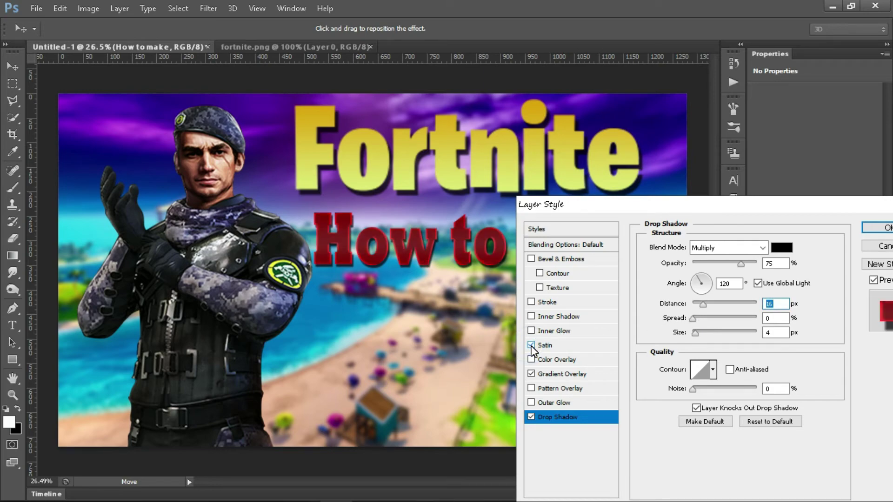
pyautogui.click(531, 345)
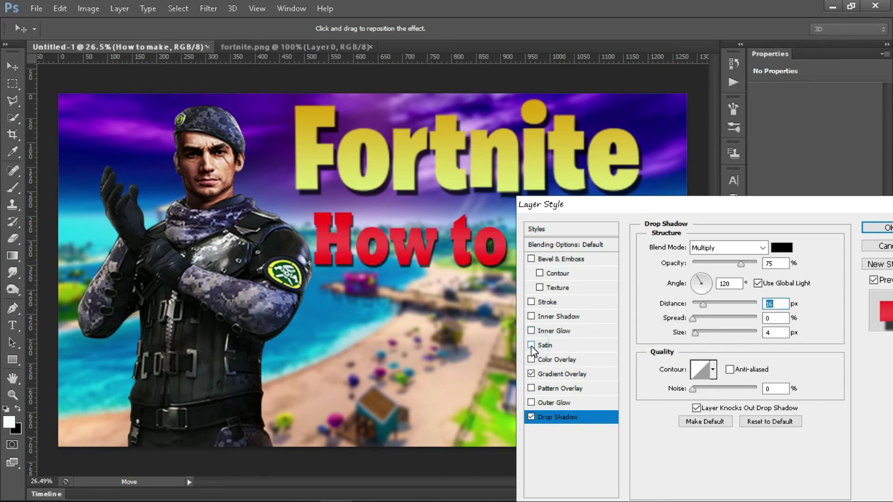
pyautogui.click(531, 305)
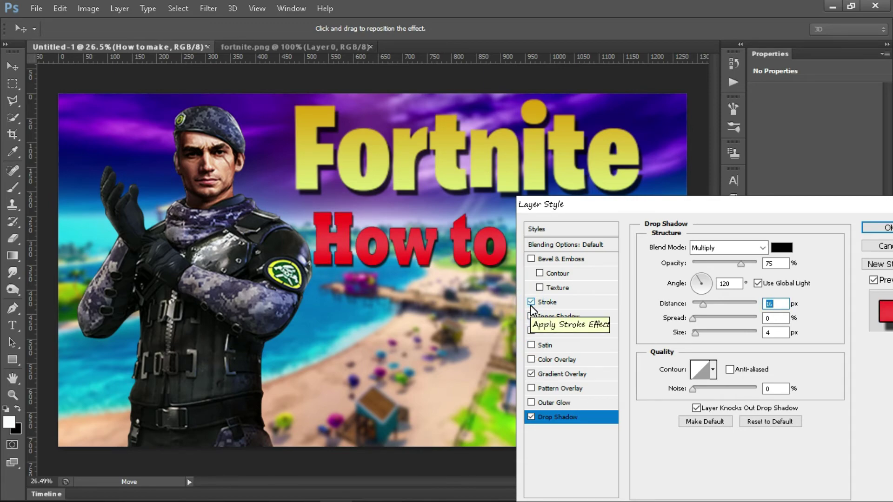
pyautogui.click(530, 305)
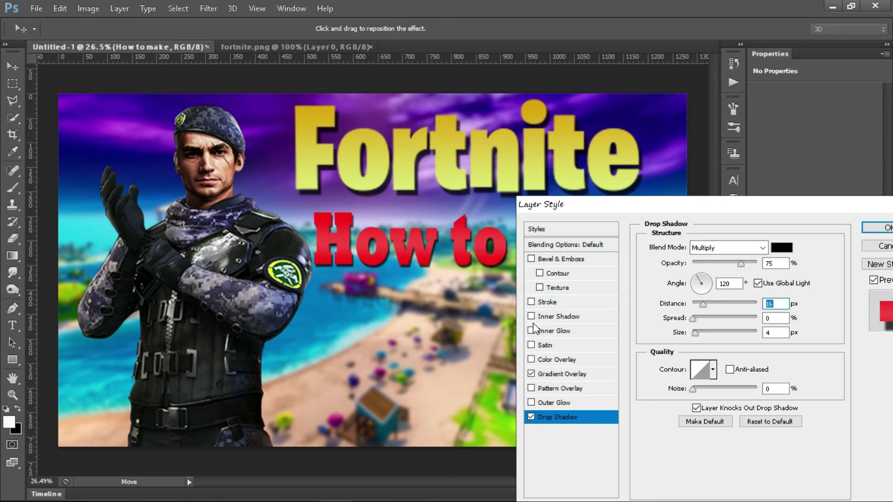
pyautogui.click(543, 285)
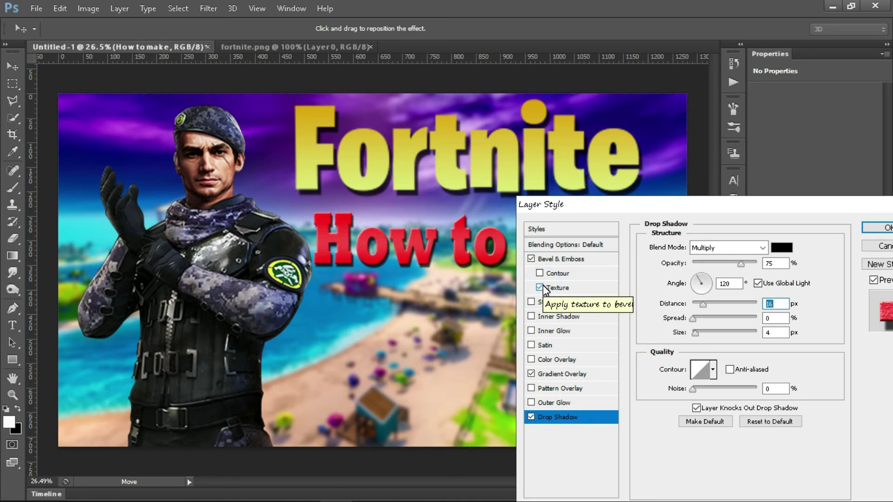
pyautogui.click(877, 229)
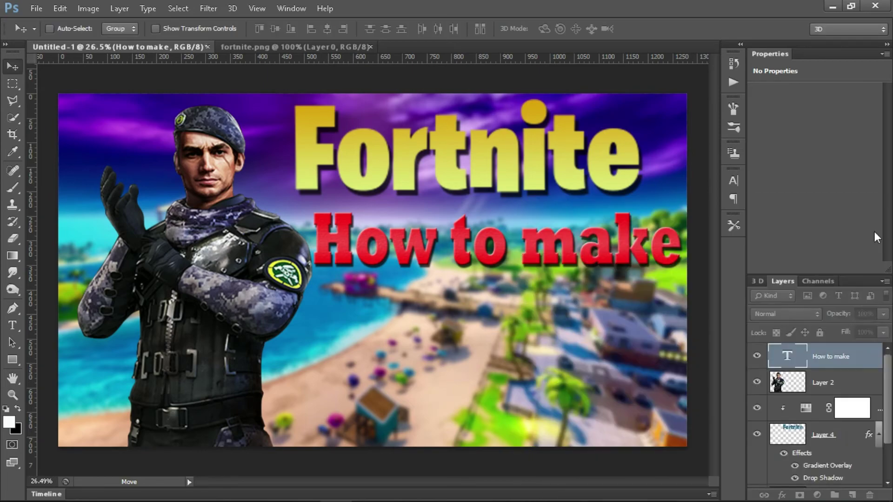
# Step: Undo the accidental paste and place a duplicate of the headline lower down
pyautogui.hotkey('ctrl', 'v')
pyautogui.hotkey('ctrl', 'z')
pyautogui.rightClick(819, 364)
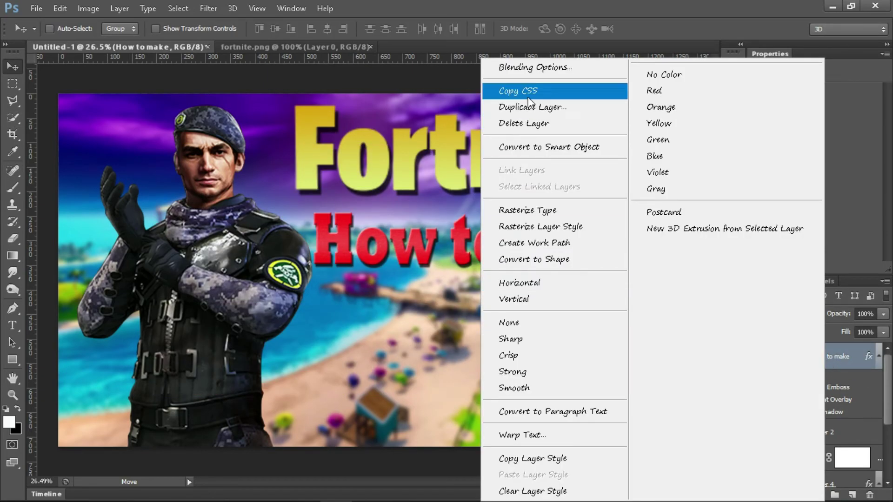
pyautogui.keyDown('alt'); pyautogui.moveTo(579, 268); pyautogui.dragTo(573, 376); pyautogui.keyUp('alt')
pyautogui.rightClick(840, 364)
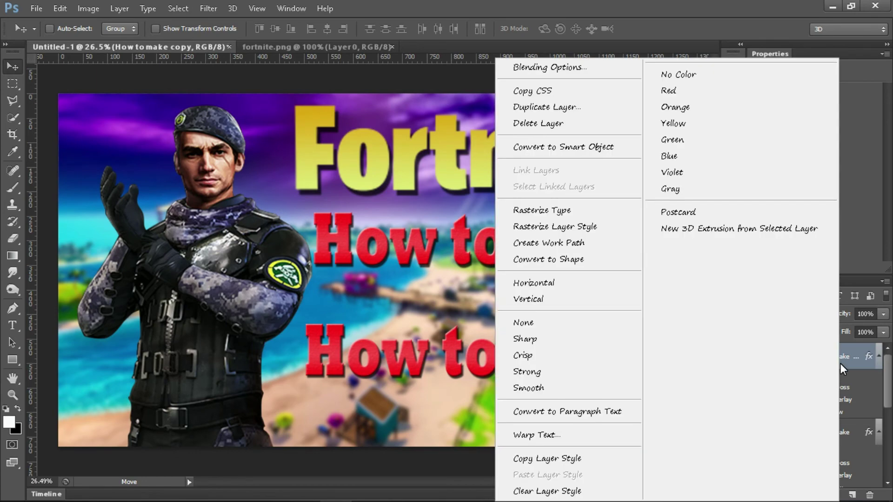
pyautogui.press('Escape')
# Step: Change the copy's text to 'LIKE THIS !!!' and move it under the headline
pyautogui.press('t')
pyautogui.moveTo(674, 357); pyautogui.dragTo(307, 357)
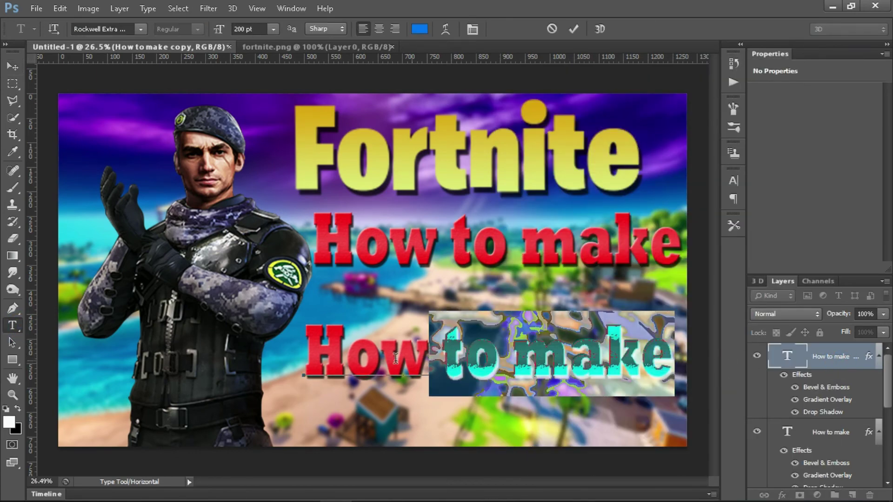
pyautogui.write('LIKE THIS !!')
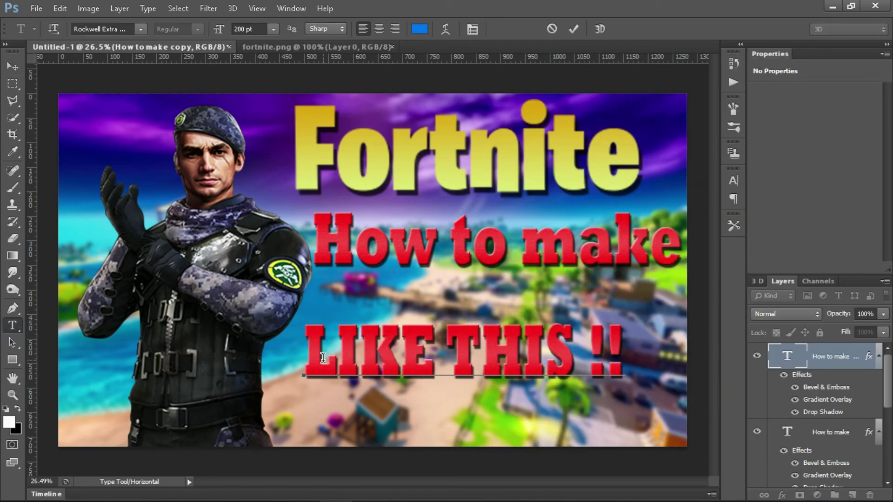
pyautogui.write('!')
pyautogui.hotkey('ctrl', 'Return')
pyautogui.press('v')
pyautogui.moveTo(419, 360); pyautogui.dragTo(449, 319)
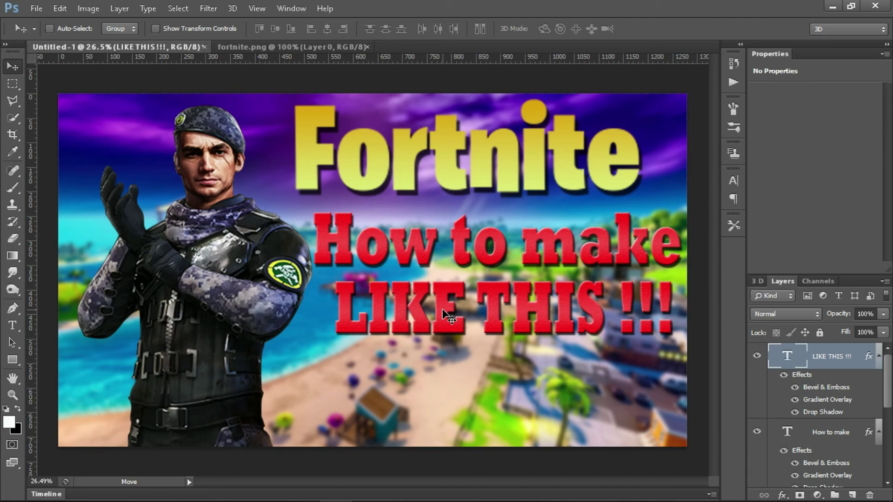
# Step: Scale 'LIKE THIS !!!' down to about 83% and fine-tune its position
pyautogui.hotkey('ctrl', 't')
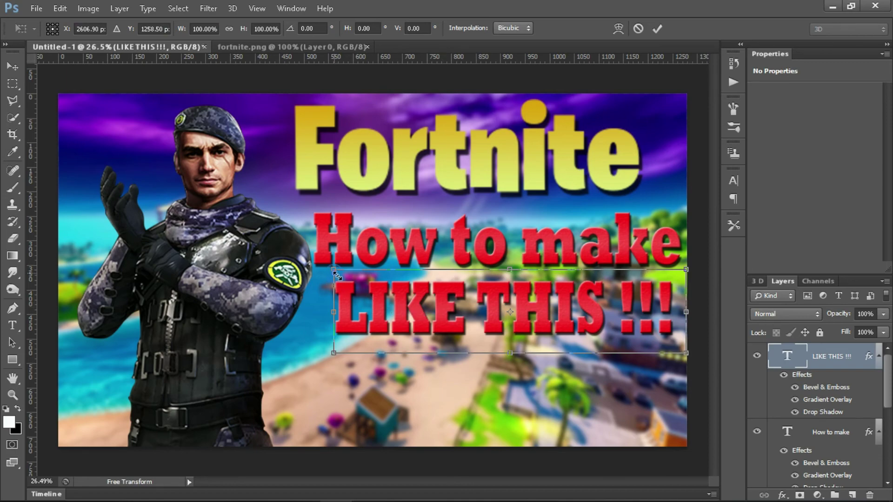
pyautogui.moveTo(335, 267); pyautogui.dragTo(366, 300)
pyautogui.click(524, 305)
pyautogui.moveTo(523, 305); pyautogui.dragTo(515, 297)
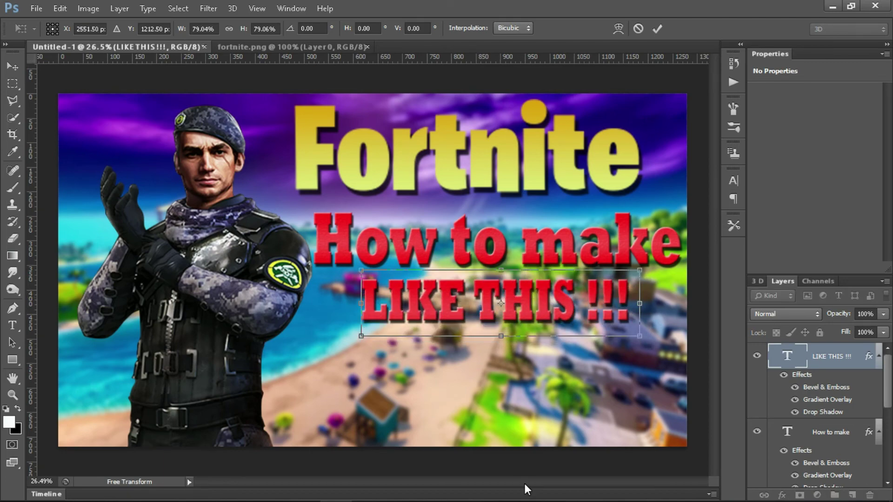
pyautogui.press('Return')
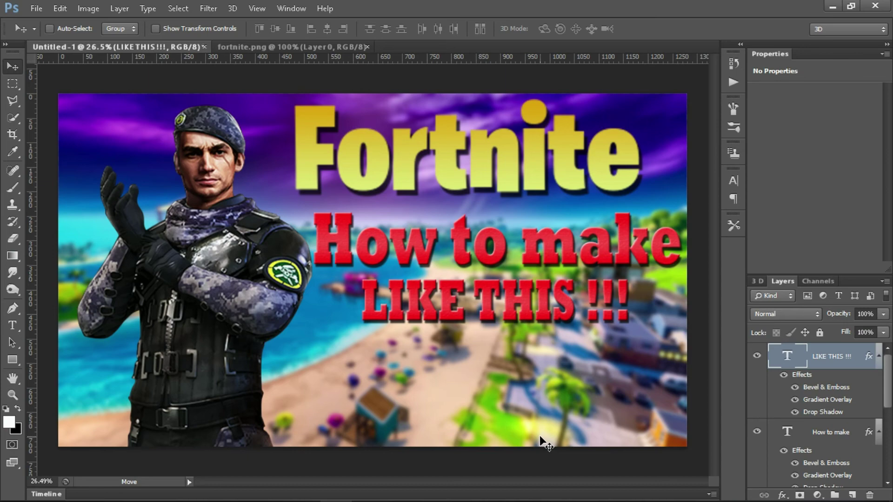
# Step: Add 'PART II' text and move it to the lower right of the thumbnail
pyautogui.press('t')
pyautogui.click(372, 394)
pyautogui.write('P')
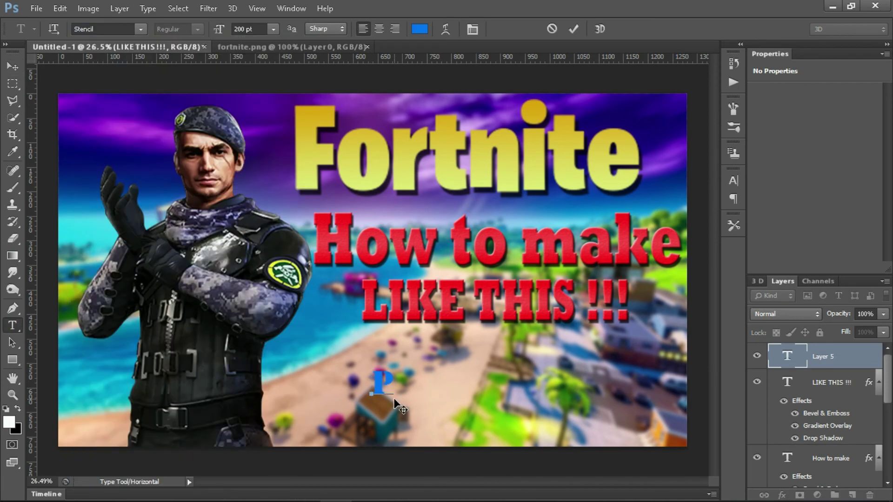
pyautogui.write('ART II')
pyautogui.moveTo(526, 406); pyautogui.dragTo(649, 437)
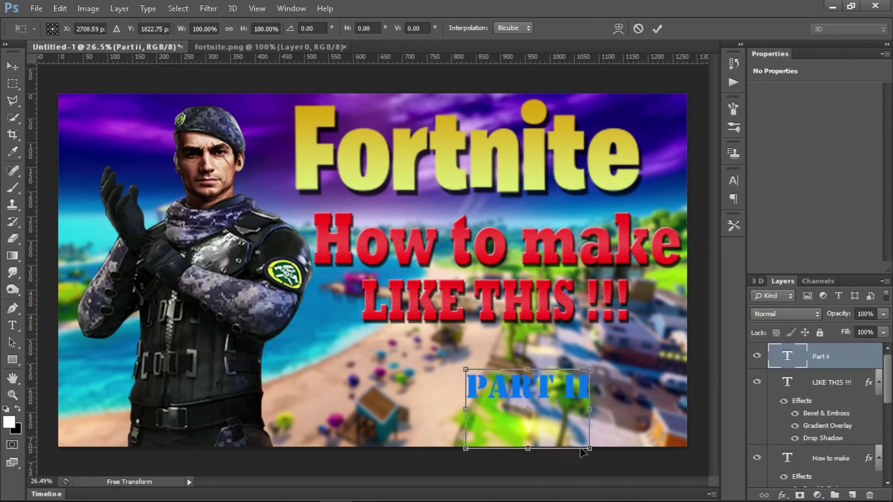
# Step: Give 'PART II' an orange Gradient Overlay and a Drop Shadow
pyautogui.doubleClick(833, 356)
pyautogui.click(856, 306)
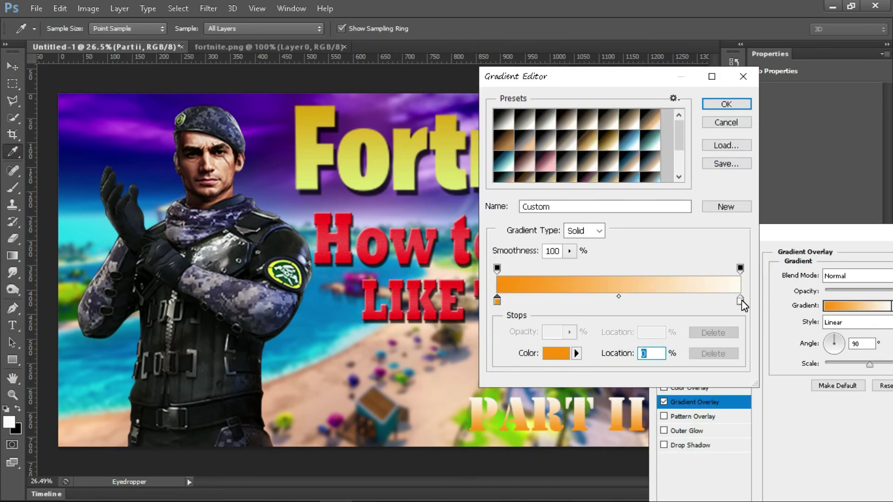
pyautogui.click(726, 104)
pyautogui.click(664, 445)
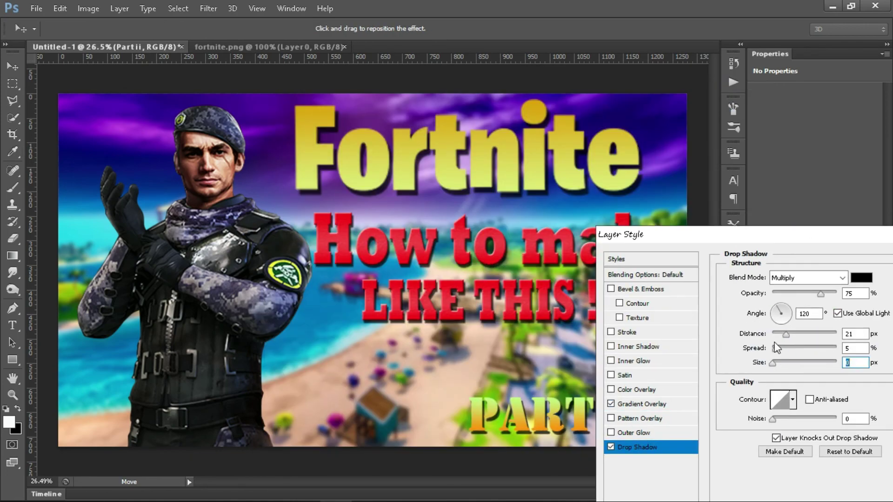
pyautogui.press('Return')
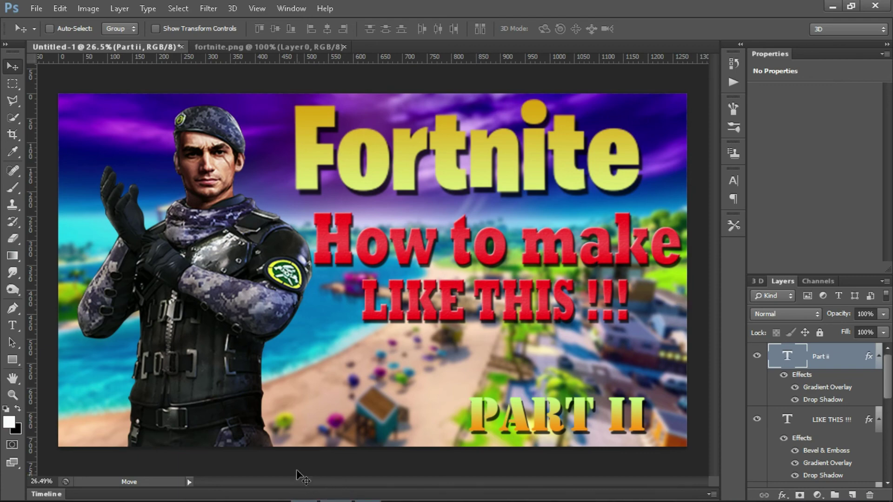
pyautogui.click(298, 493)
# Step: Drag the Photoshop logo PNG into the thumbnail, scale it to about 183% and position it
pyautogui.click(583, 393)
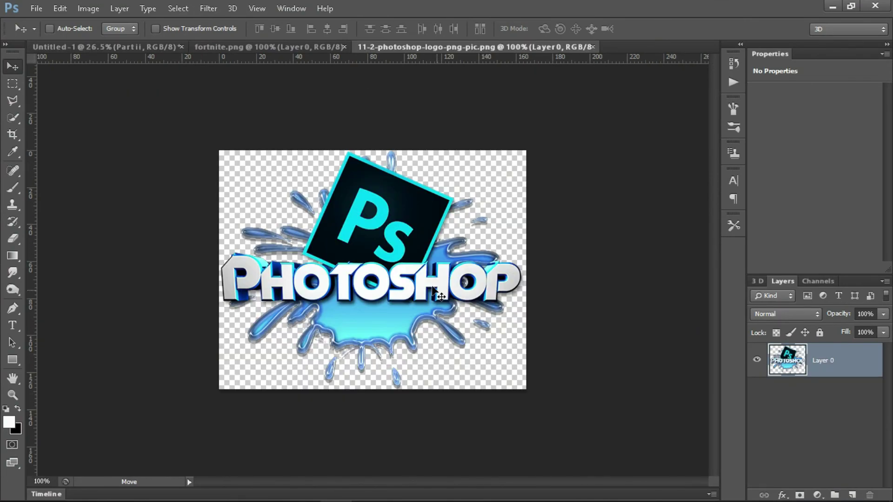
pyautogui.moveTo(413, 279)
pyautogui.mouseDown()
pyautogui.moveTo(252, 100)
pyautogui.moveTo(178, 47)
pyautogui.moveTo(328, 255)
pyautogui.moveTo(360, 423)
pyautogui.mouseUp()
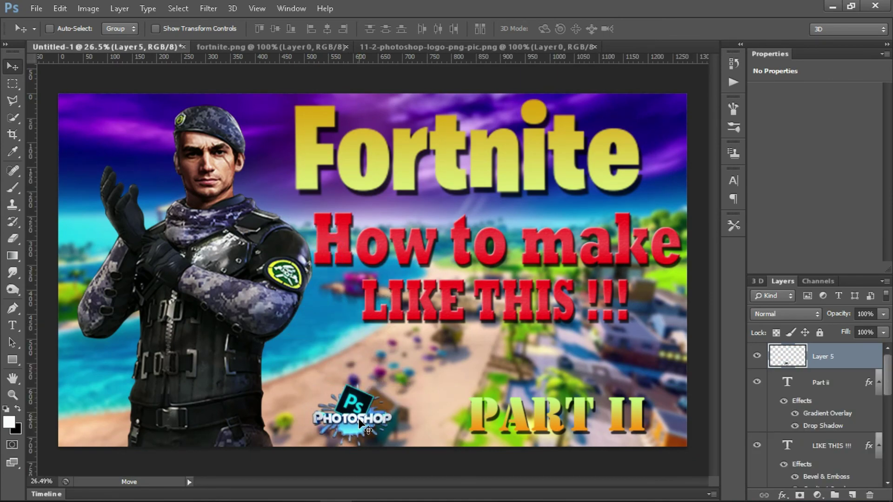
pyautogui.hotkey('ctrl', 't')
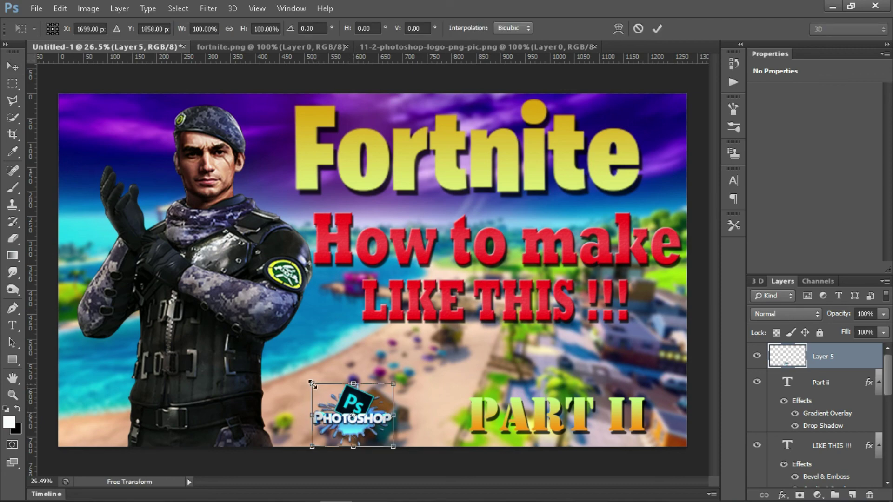
pyautogui.moveTo(311, 384); pyautogui.dragTo(279, 358)
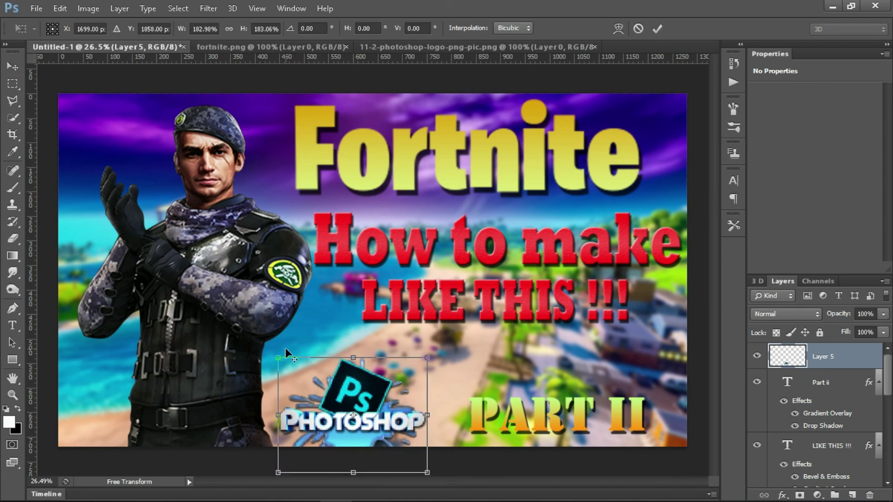
pyautogui.moveTo(328, 422); pyautogui.dragTo(326, 395)
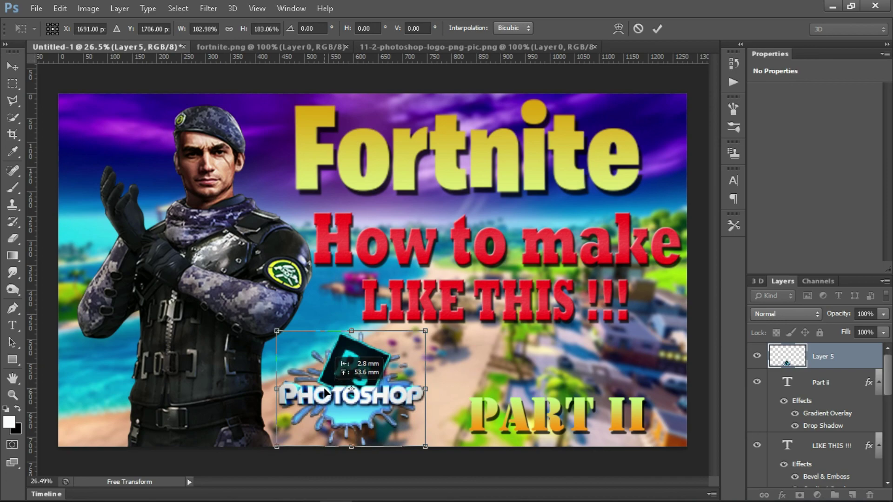
pyautogui.press('Return')
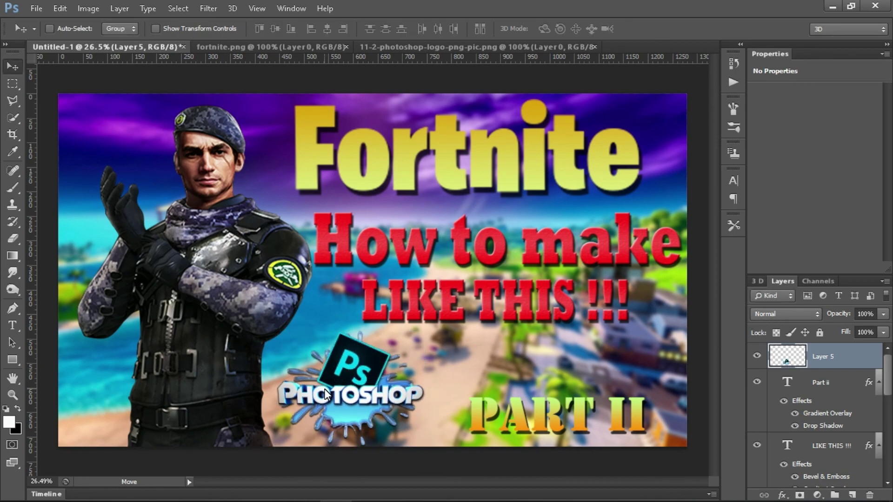